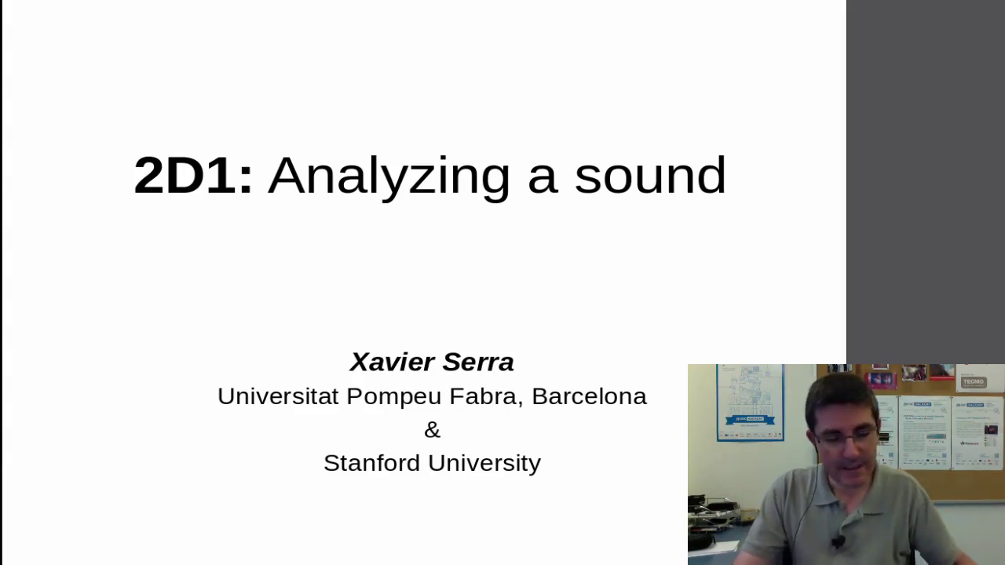
- Exit the slideshow to get back to editing the 'Analyzing a sound' slides
{"action": "key", "text": "Escape"}
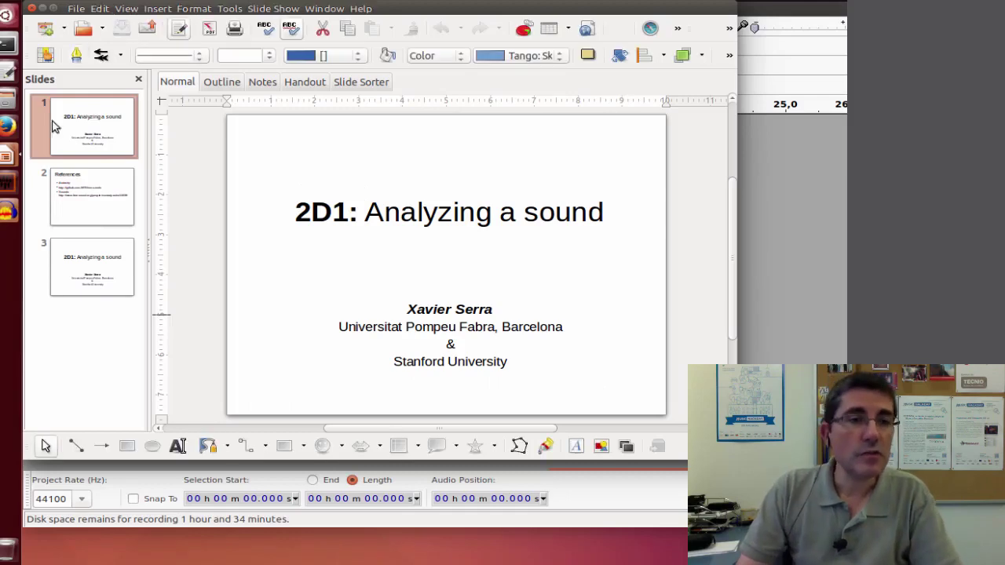
- Record about 17 seconds of the struck tuning fork into a new mono track
{"action": "left_click", "coordinate": [5, 214]}
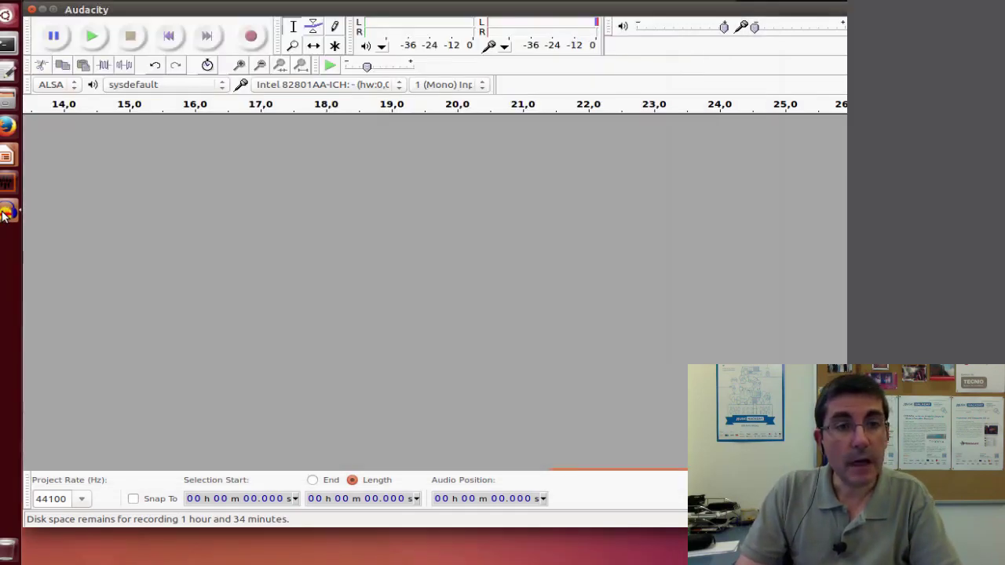
{"action": "left_click", "coordinate": [252, 37]}
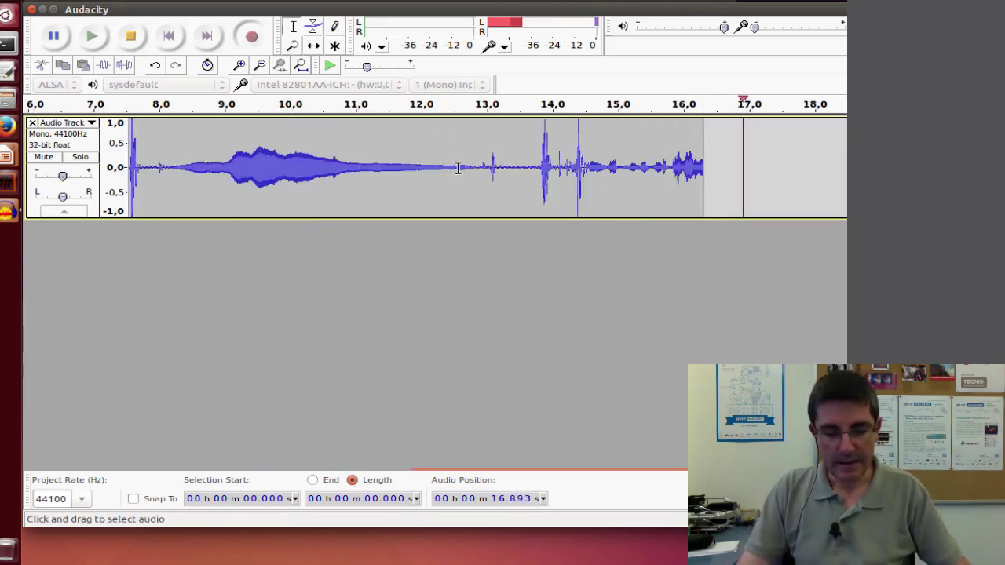
{"action": "key", "text": "space"}
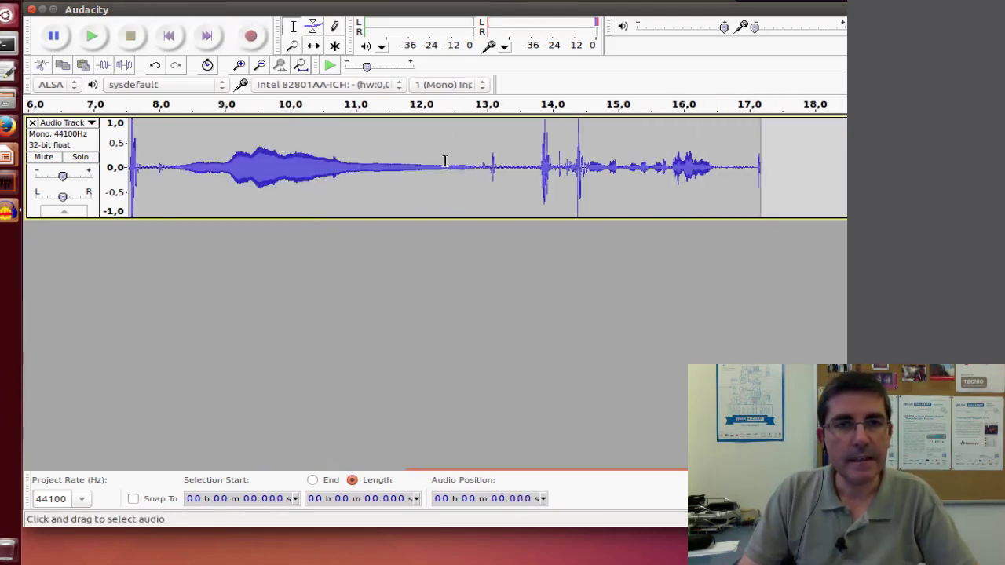
- Cut the noise after 12.6 s and the first 8.2 seconds, then play the result back
{"action": "left_click_drag", "start_coordinate": [463, 164], "coordinate": [761, 171]}
{"action": "key", "text": "Delete"}
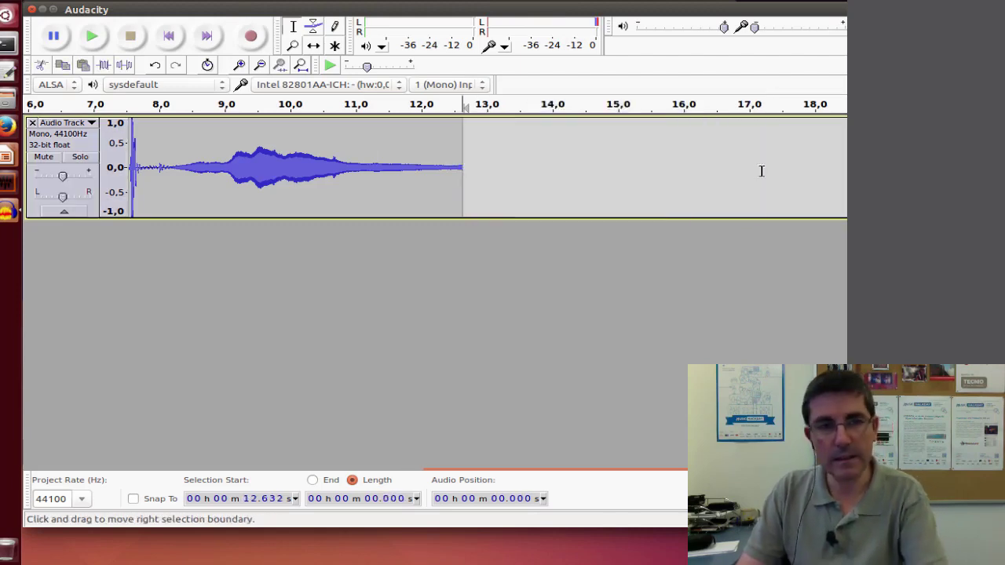
{"action": "left_click_drag", "start_coordinate": [174, 167], "coordinate": [118, 167]}
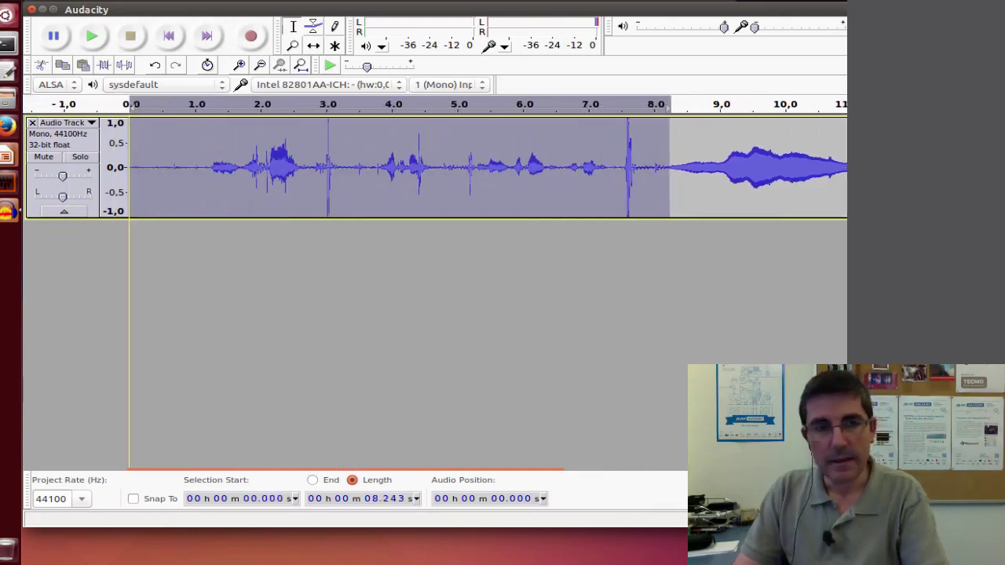
{"action": "key", "text": "Delete"}
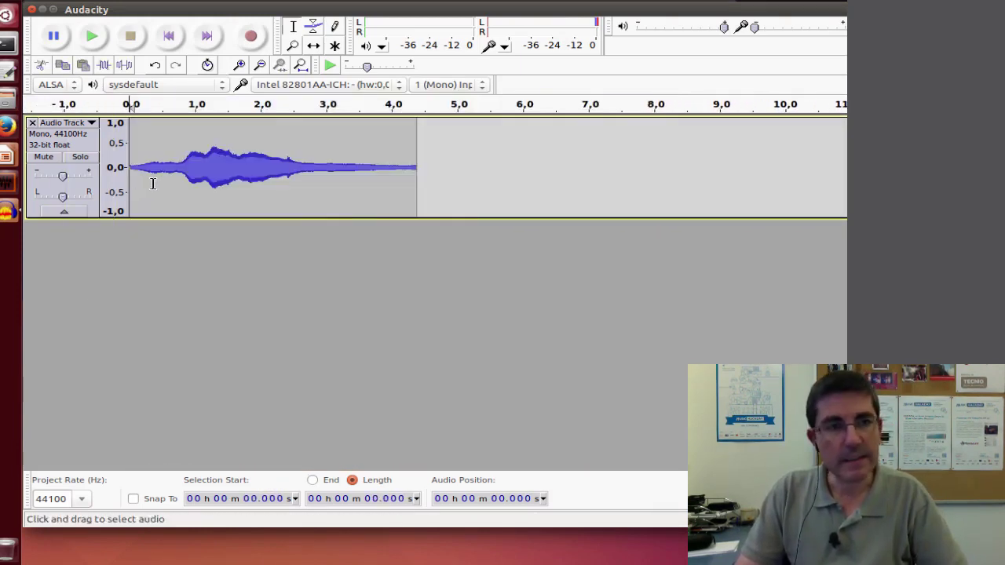
{"action": "key", "text": "space"}
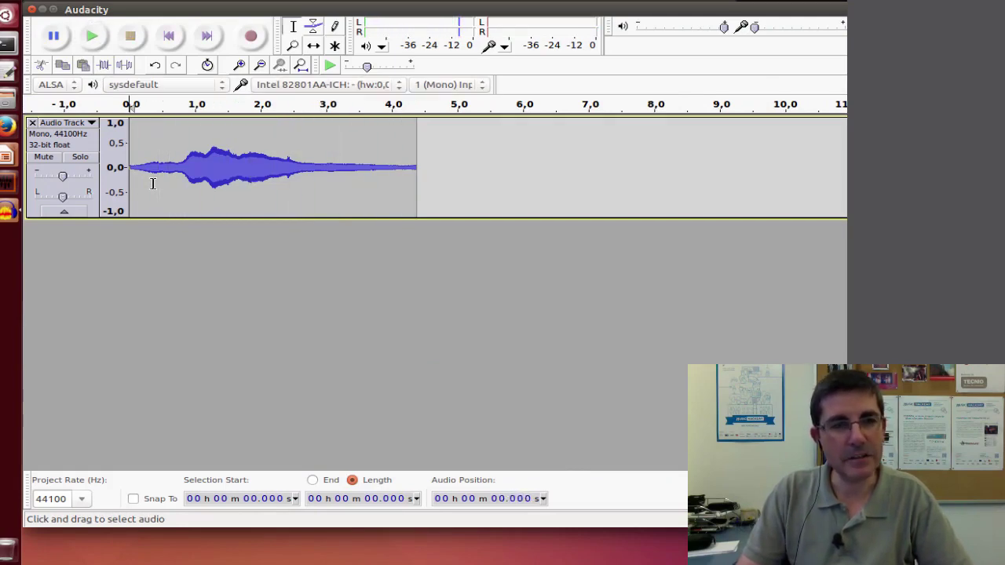
- Remove the quiet opening up to 0.8 s and the fading tail from 1.54 s onward
{"action": "left_click_drag", "start_coordinate": [181, 170], "coordinate": [128, 168]}
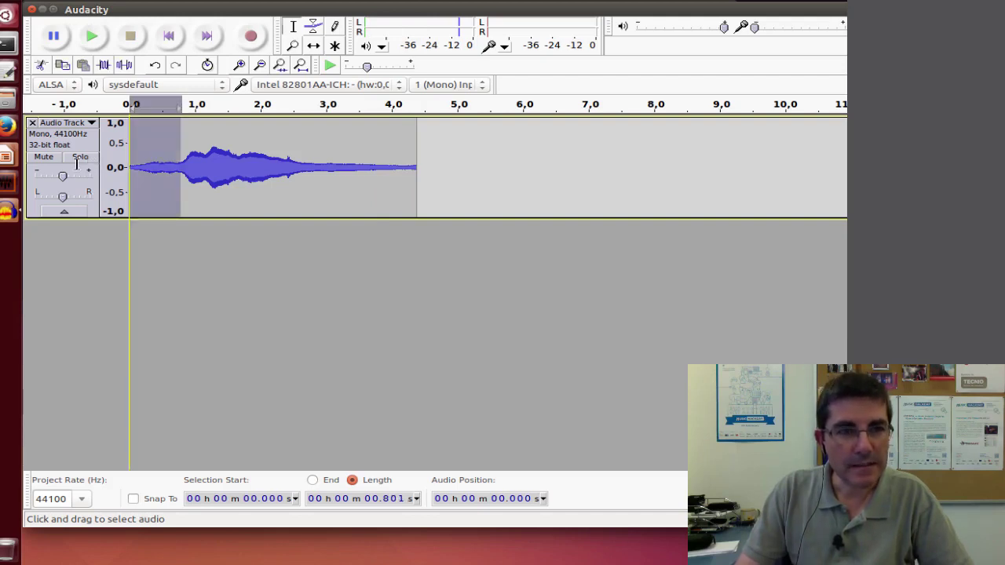
{"action": "key", "text": "Delete"}
{"action": "left_click_drag", "start_coordinate": [230, 167], "coordinate": [366, 176]}
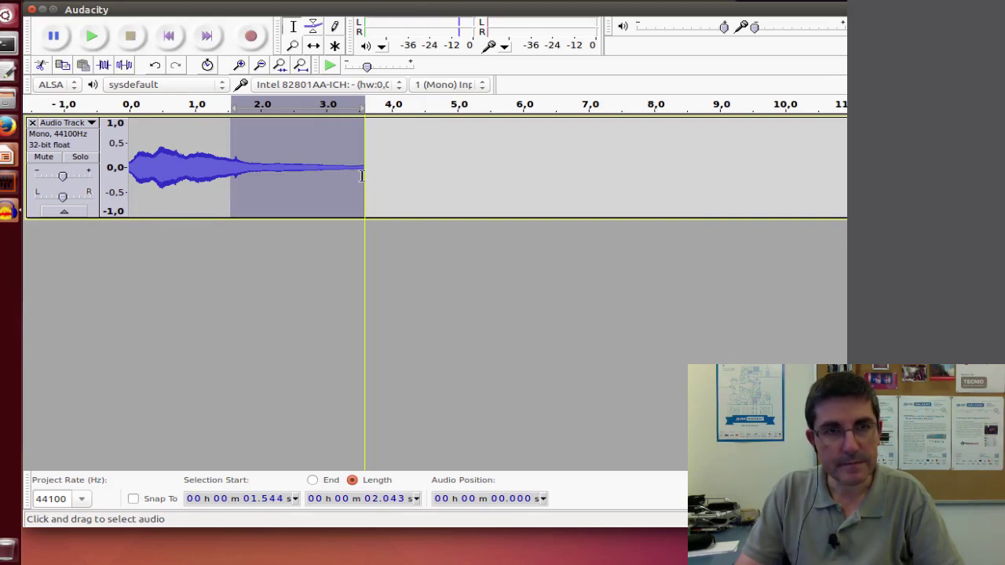
{"action": "key", "text": "Delete"}
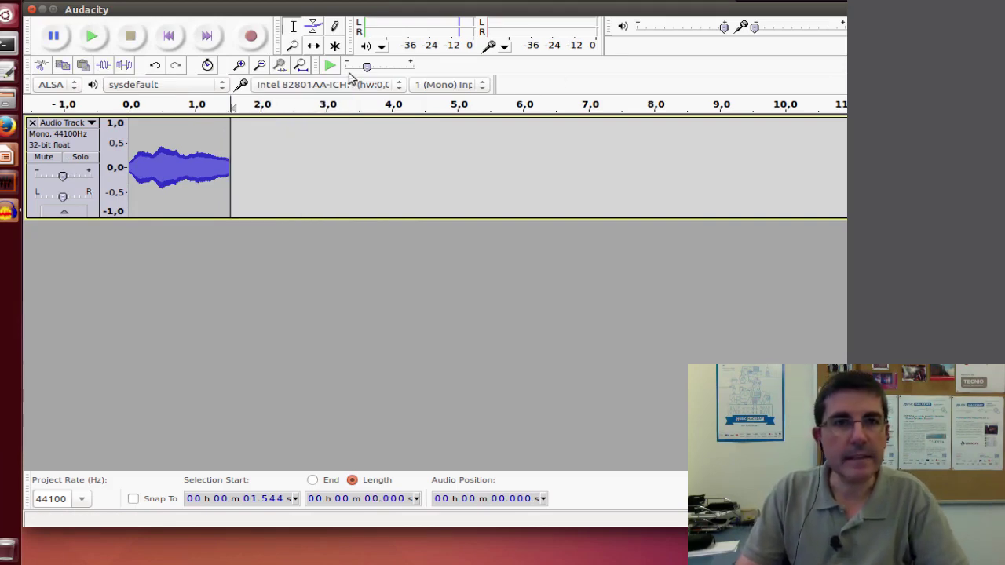
- Zoom in around 0.9 s and heighten the track until individual wave cycles show
{"action": "left_click", "coordinate": [239, 65]}
{"action": "left_click", "coordinate": [239, 66]}
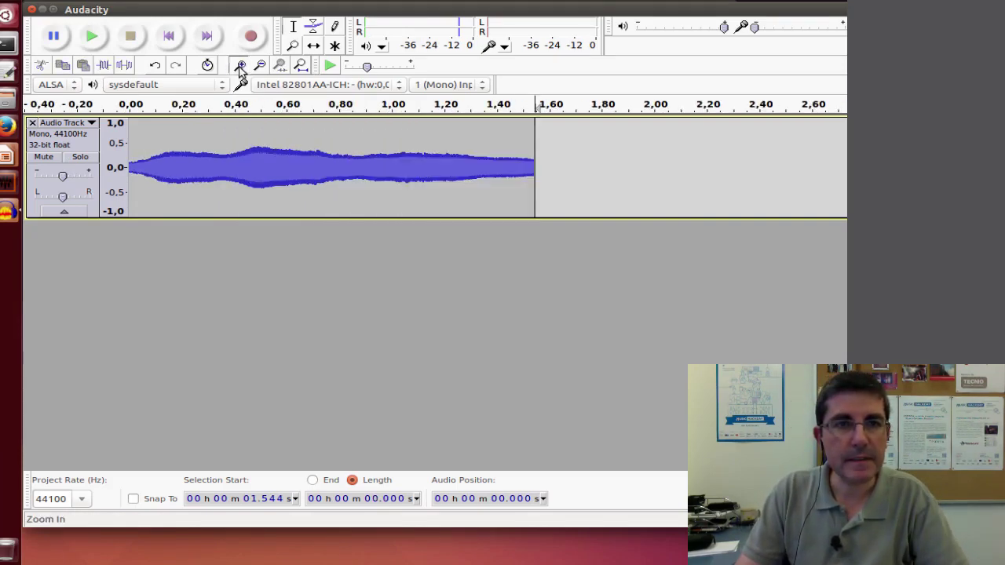
{"action": "left_click", "coordinate": [240, 66]}
{"action": "left_click", "coordinate": [342, 180]}
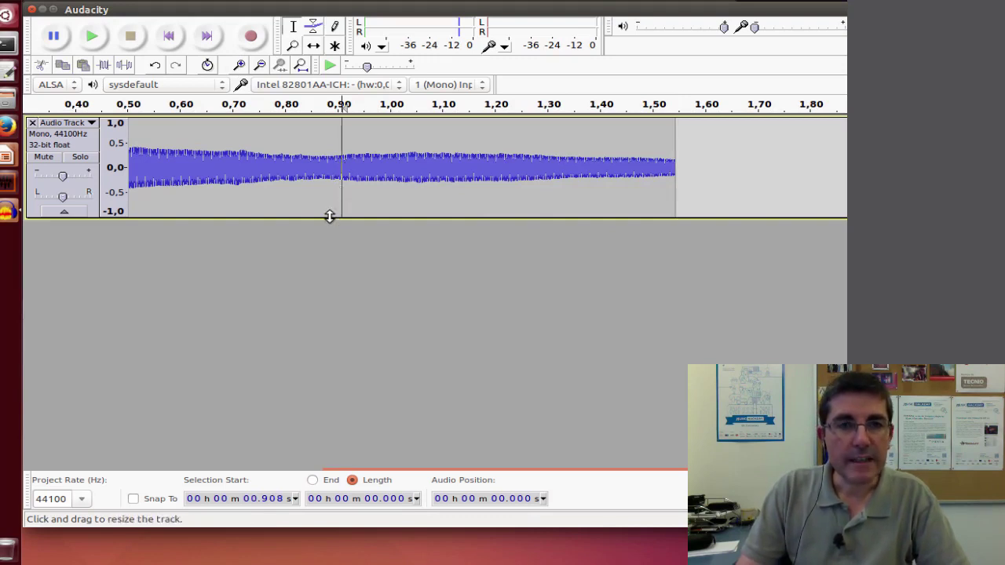
{"action": "left_click_drag", "start_coordinate": [330, 216], "coordinate": [304, 311]}
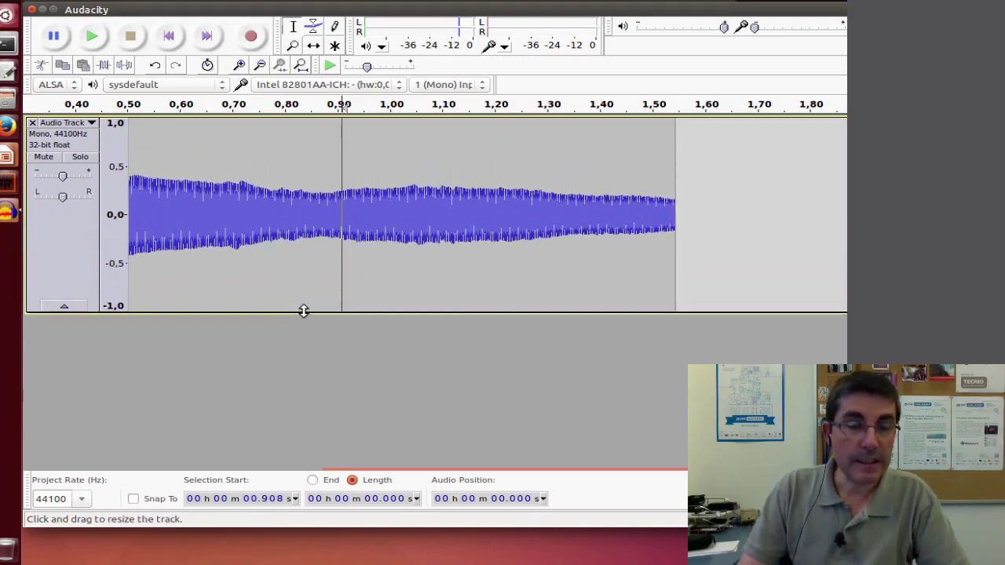
{"action": "left_click", "coordinate": [241, 66]}
{"action": "left_click", "coordinate": [241, 66]}
{"action": "left_click", "coordinate": [241, 66]}
{"action": "left_click", "coordinate": [241, 66]}
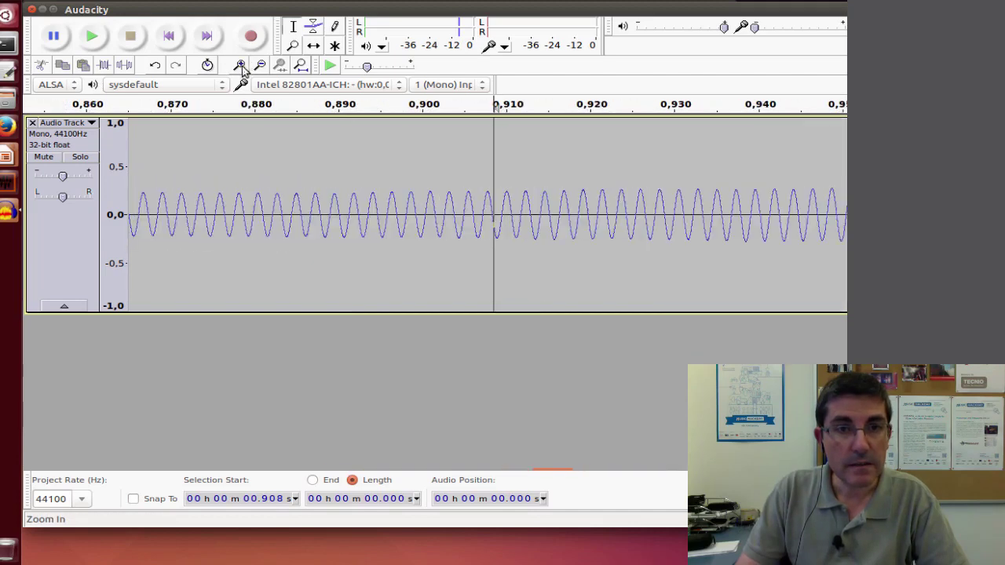
{"action": "left_click_drag", "start_coordinate": [359, 310], "coordinate": [359, 387]}
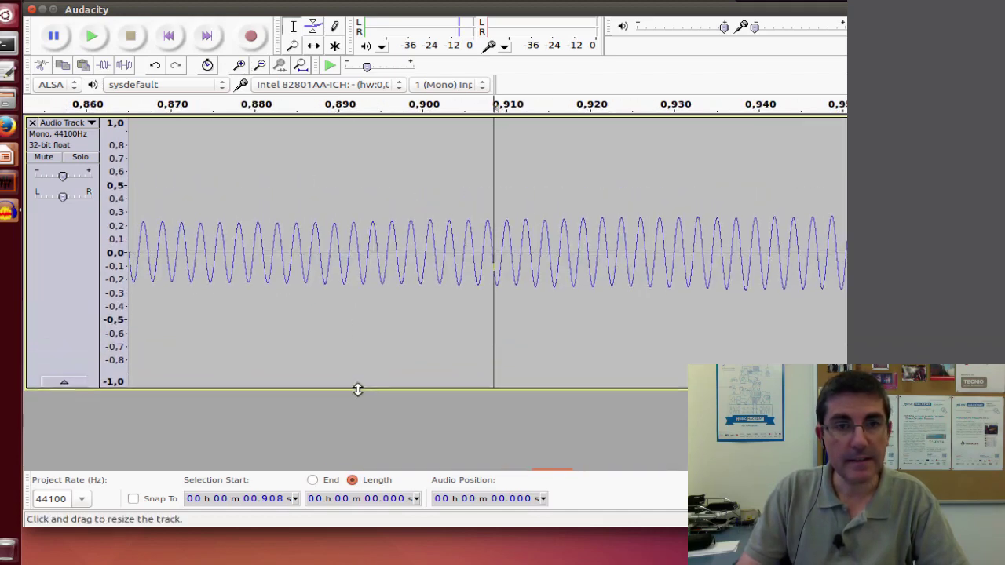
{"action": "left_click", "coordinate": [241, 66]}
{"action": "left_click", "coordinate": [241, 66]}
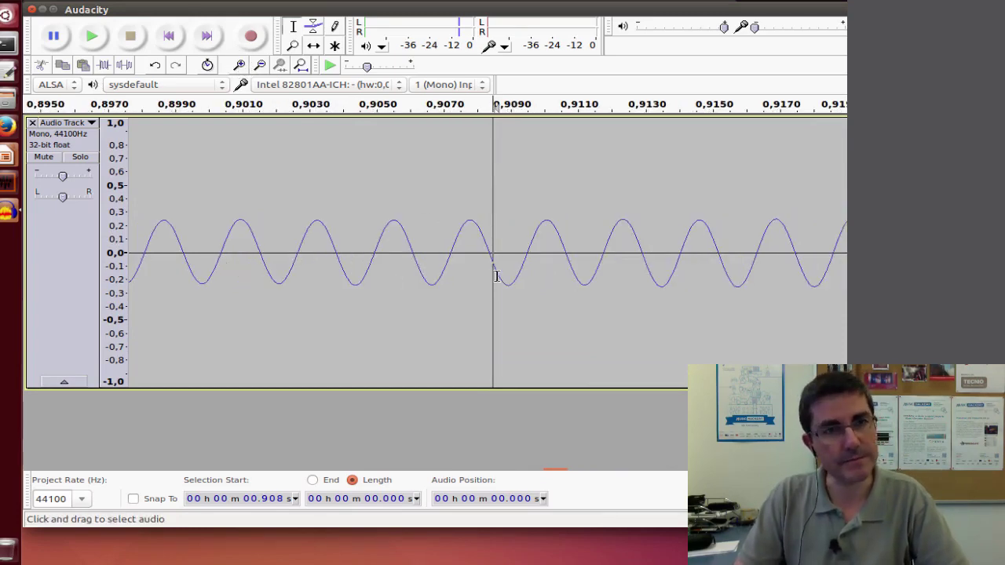
- Zoom out to fit the whole sound, then switch the track display to Spectrogram
{"action": "left_click", "coordinate": [261, 66]}
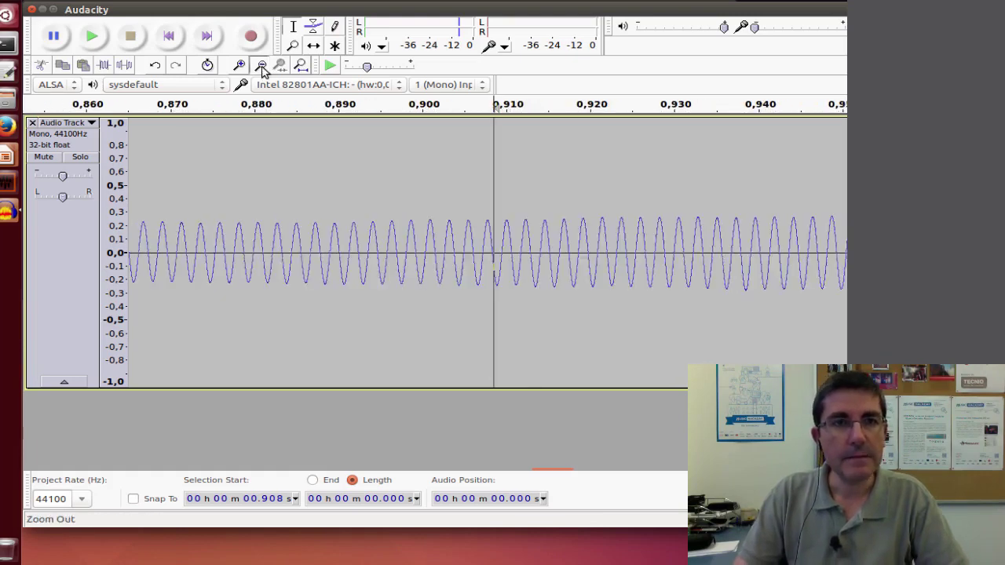
{"action": "left_click", "coordinate": [260, 66]}
{"action": "left_click", "coordinate": [261, 66]}
{"action": "left_click", "coordinate": [260, 66]}
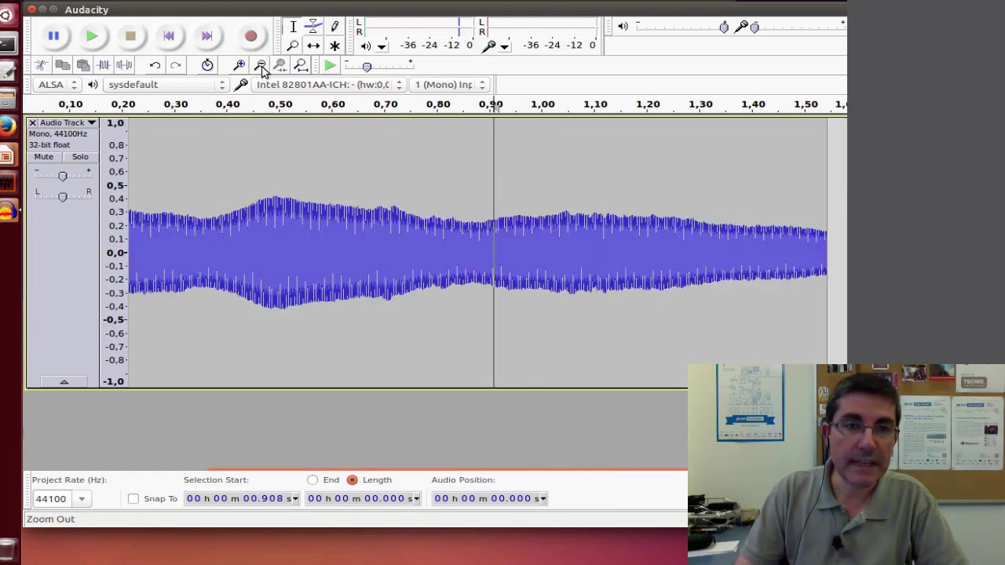
{"action": "left_click", "coordinate": [260, 66]}
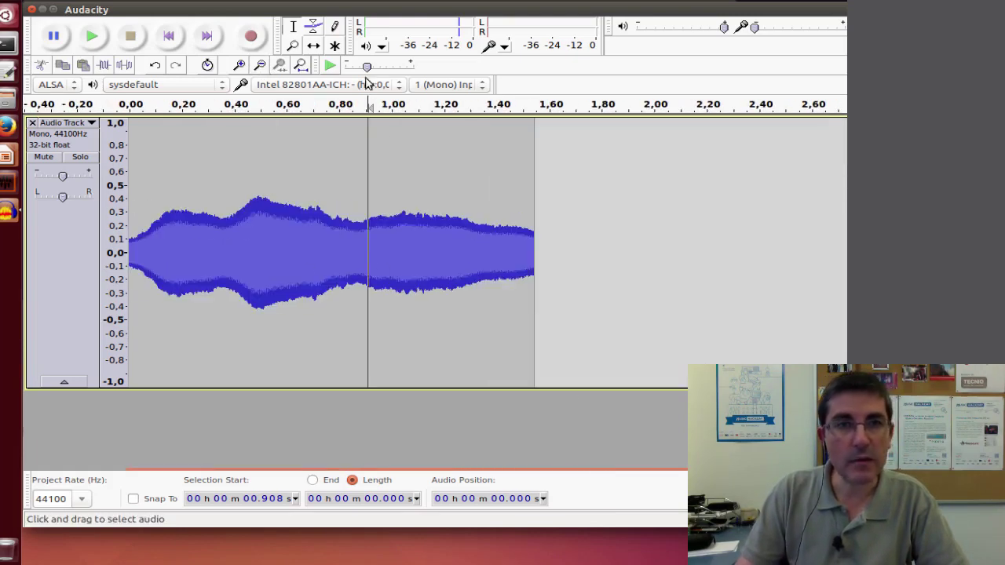
{"action": "left_click", "coordinate": [240, 66]}
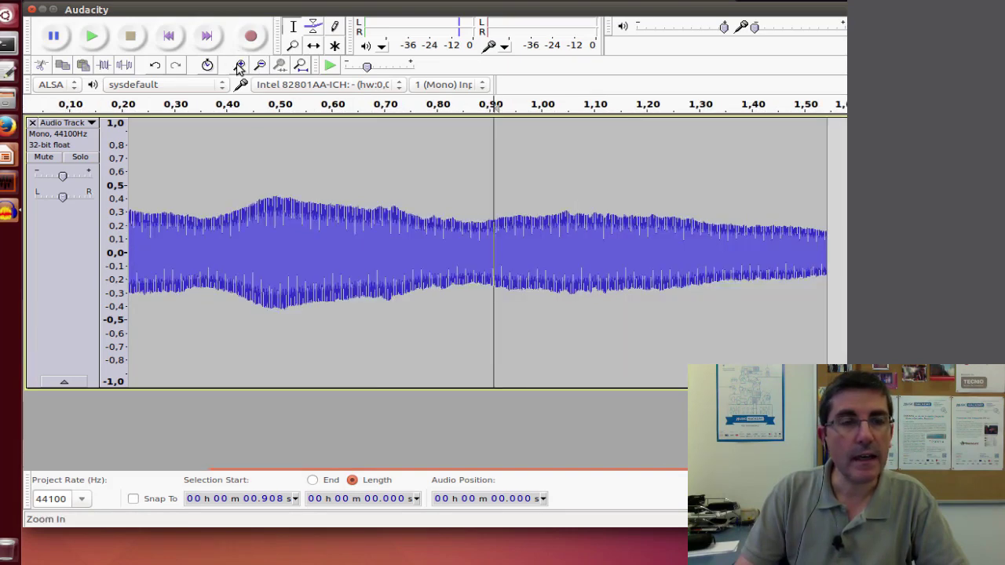
{"action": "left_click", "coordinate": [90, 123]}
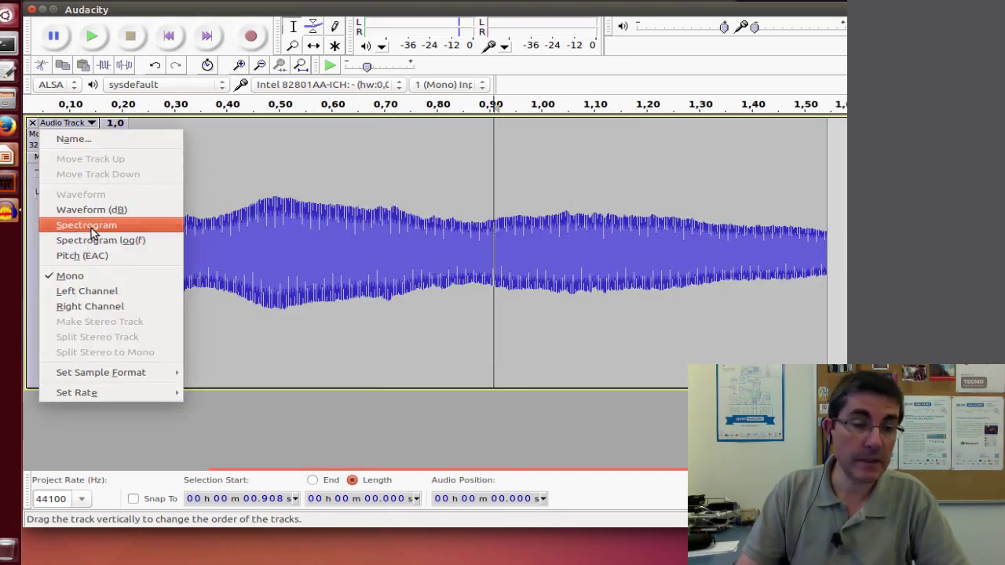
{"action": "left_click", "coordinate": [91, 226]}
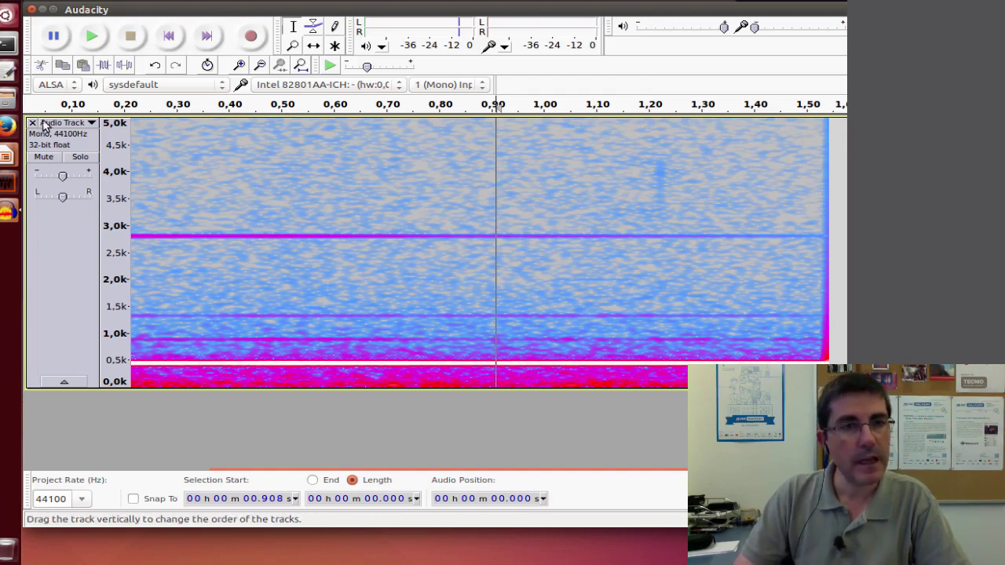
- Switch the track back to Waveform view and delete the quiet lead-in at the start
{"action": "left_click", "coordinate": [92, 123]}
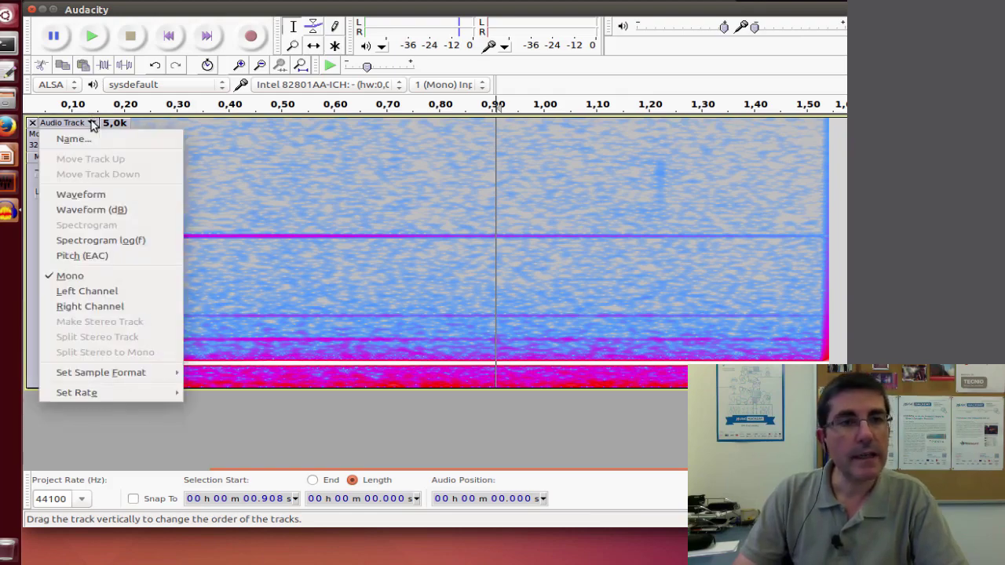
{"action": "left_click", "coordinate": [80, 193]}
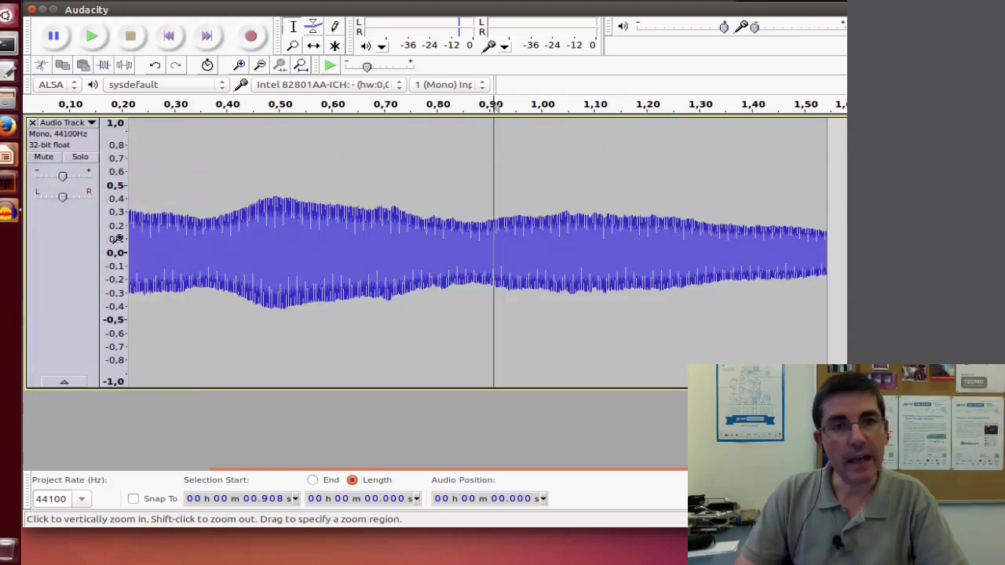
{"action": "left_click_drag", "start_coordinate": [140, 238], "coordinate": [113, 238]}
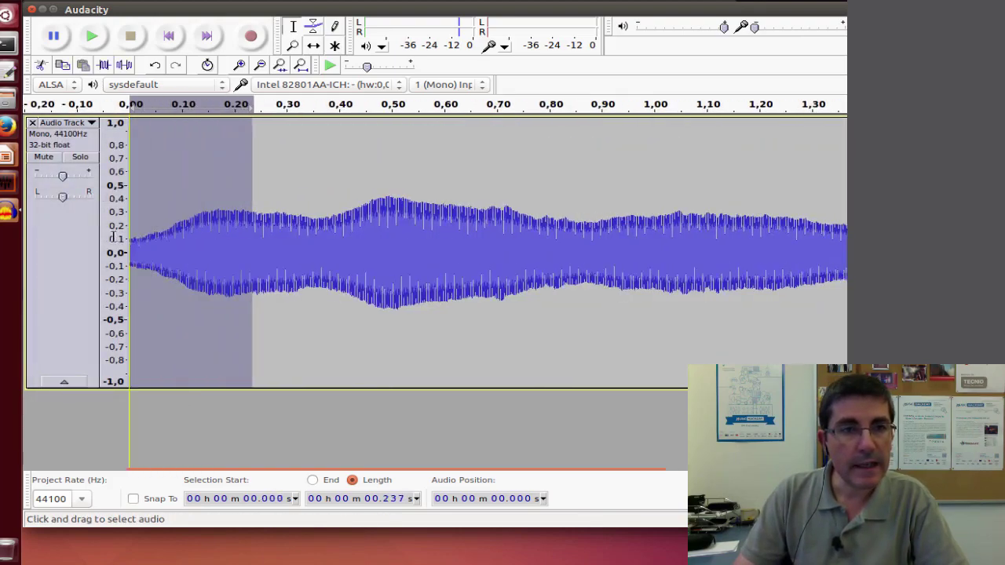
{"action": "left_click", "coordinate": [180, 241]}
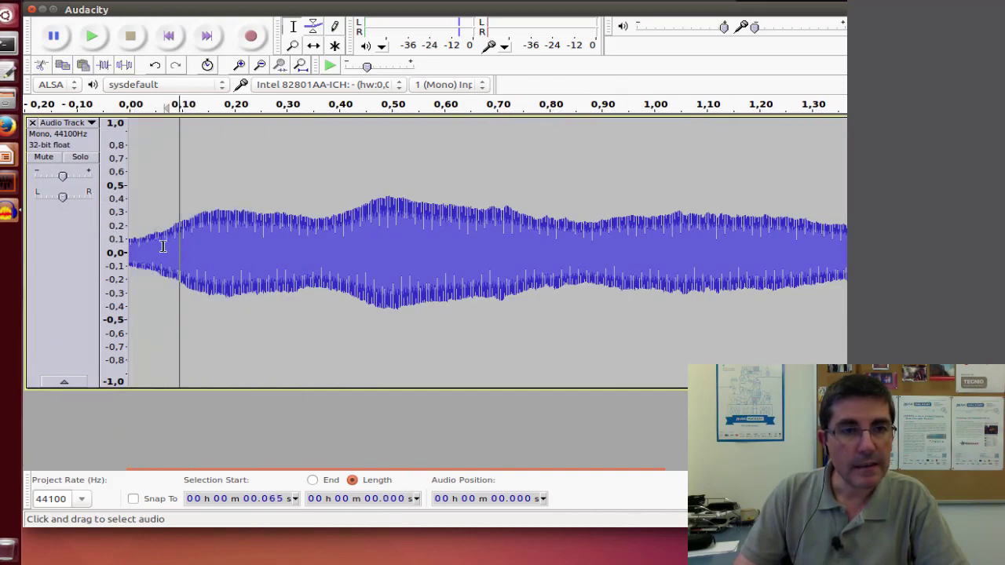
{"action": "left_click_drag", "start_coordinate": [163, 247], "coordinate": [63, 244]}
{"action": "key", "text": "Delete"}
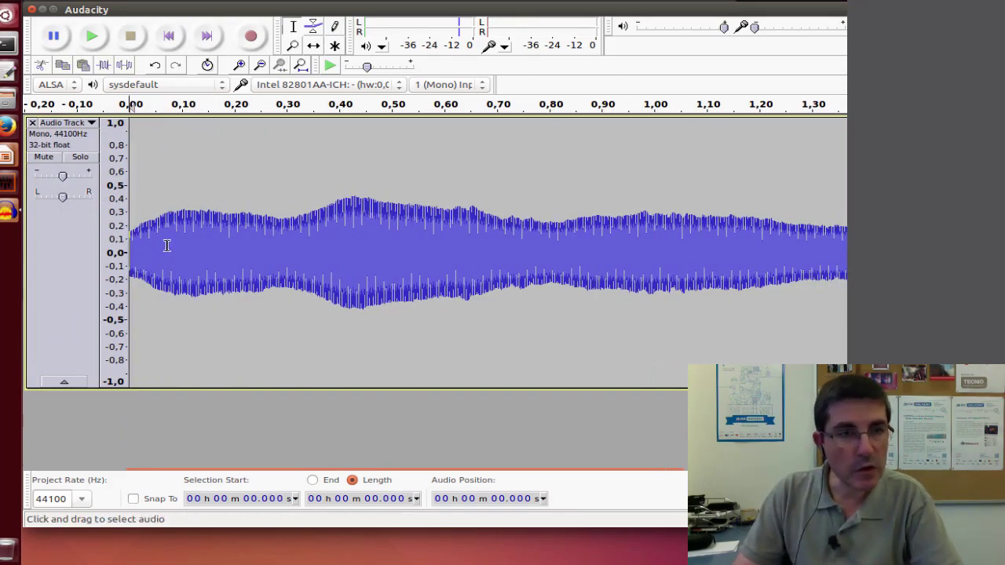
- Apply a Fade In to the first 0.030 s of audio
{"action": "left_click_drag", "start_coordinate": [146, 246], "coordinate": [122, 245]}
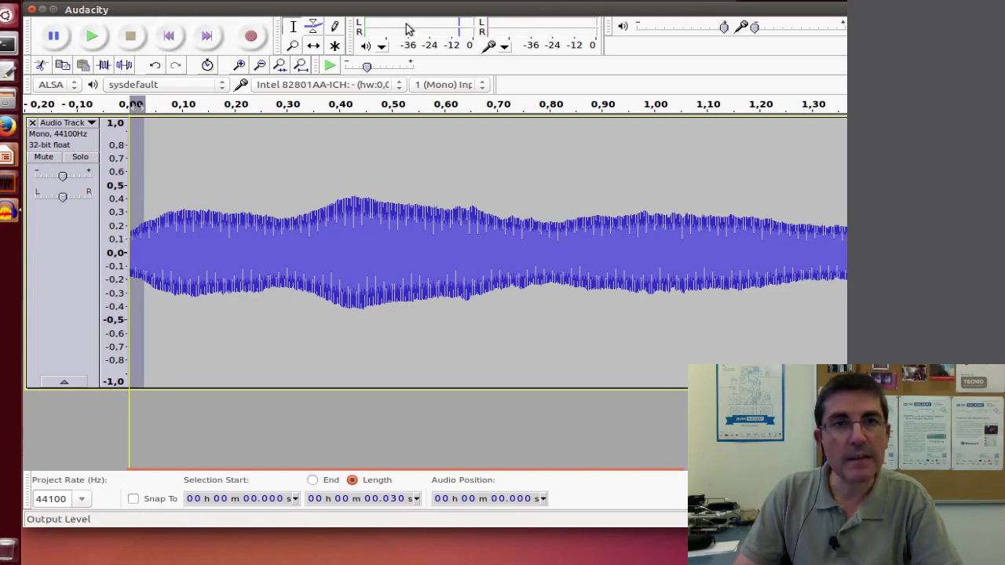
{"action": "left_click", "coordinate": [288, 12]}
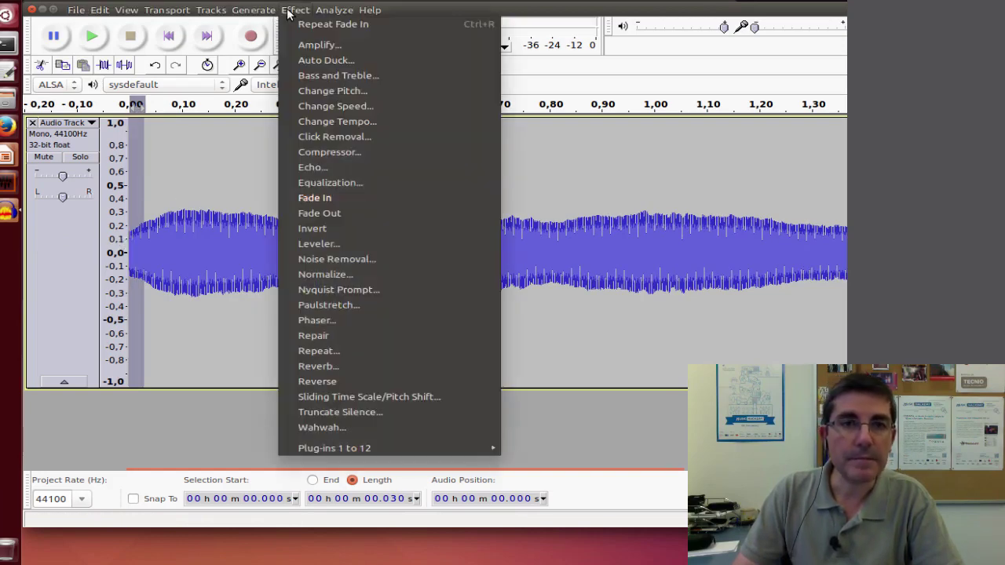
{"action": "left_click", "coordinate": [333, 197]}
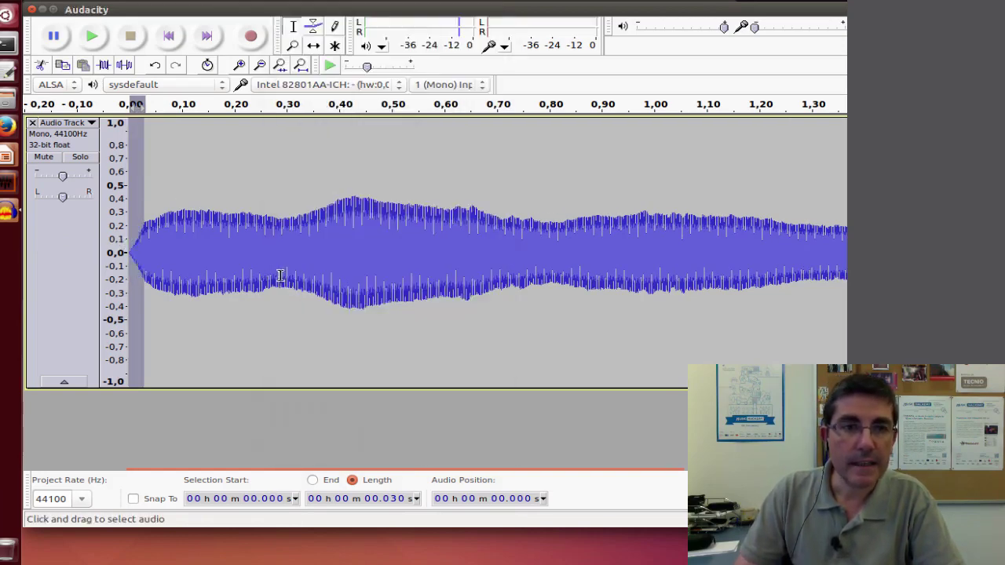
- Apply a Fade Out to the last 0.019 s of the waveform
{"action": "left_click_drag", "start_coordinate": [328, 474], "coordinate": [439, 474]}
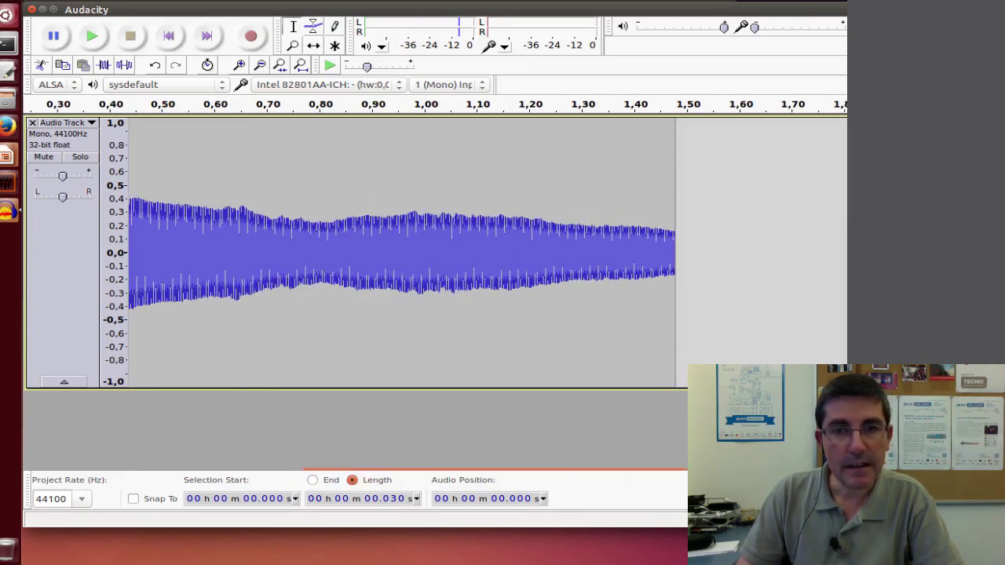
{"action": "left_click_drag", "start_coordinate": [681, 271], "coordinate": [692, 271]}
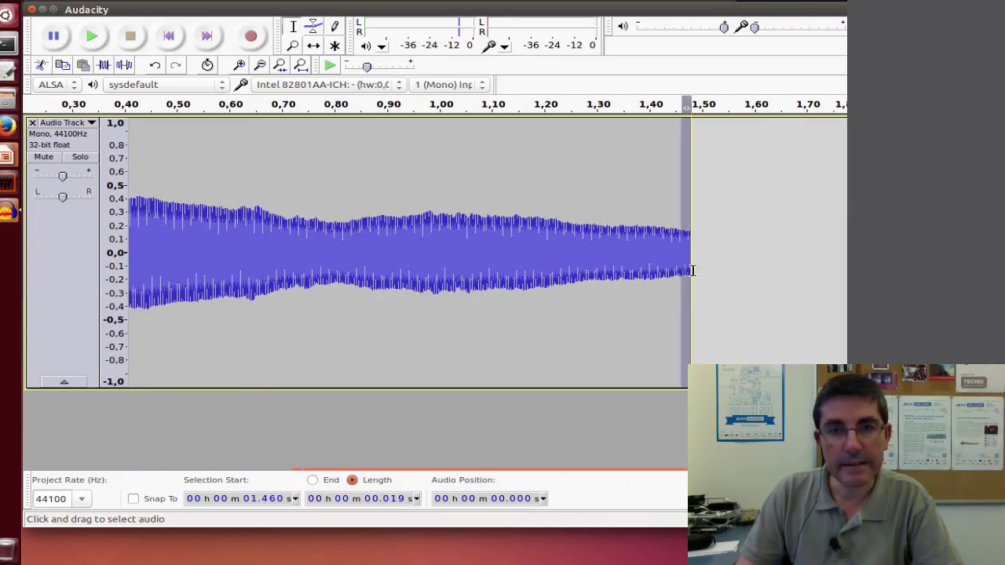
{"action": "left_click", "coordinate": [295, 9]}
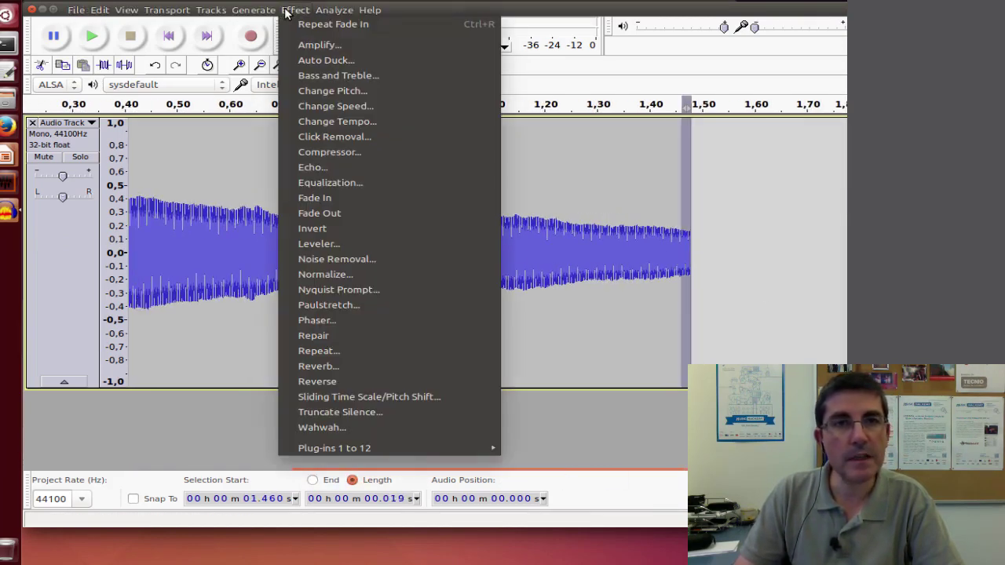
{"action": "left_click", "coordinate": [353, 207]}
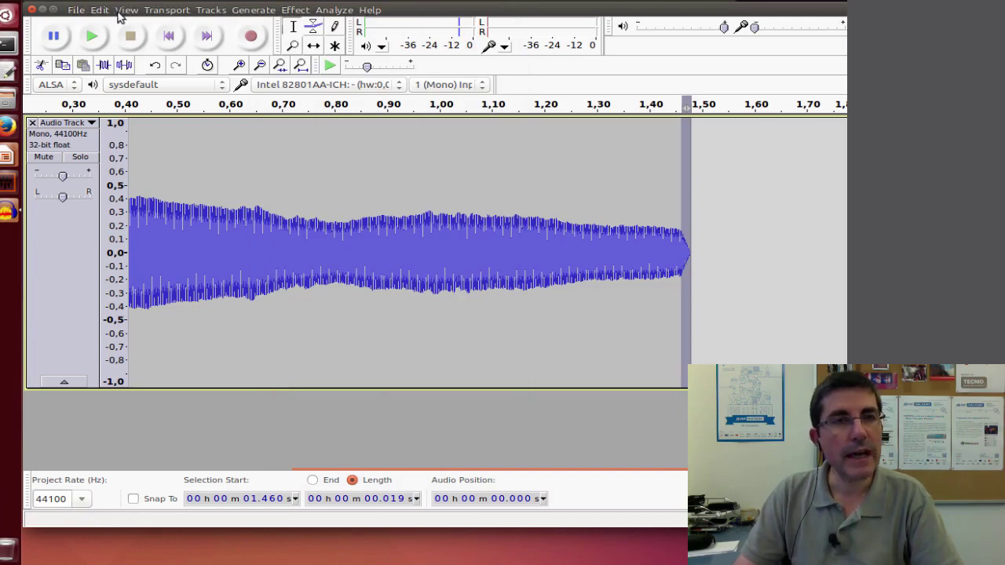
- Export the sound as tuning-fork.wav, replacing the existing file, and open a terminal
{"action": "left_click", "coordinate": [77, 10]}
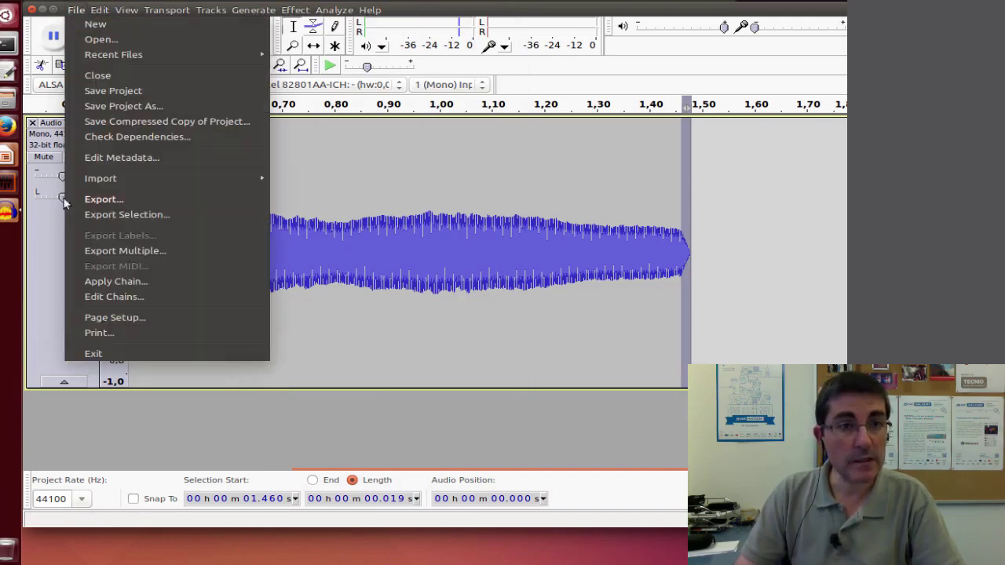
{"action": "left_click", "coordinate": [107, 199]}
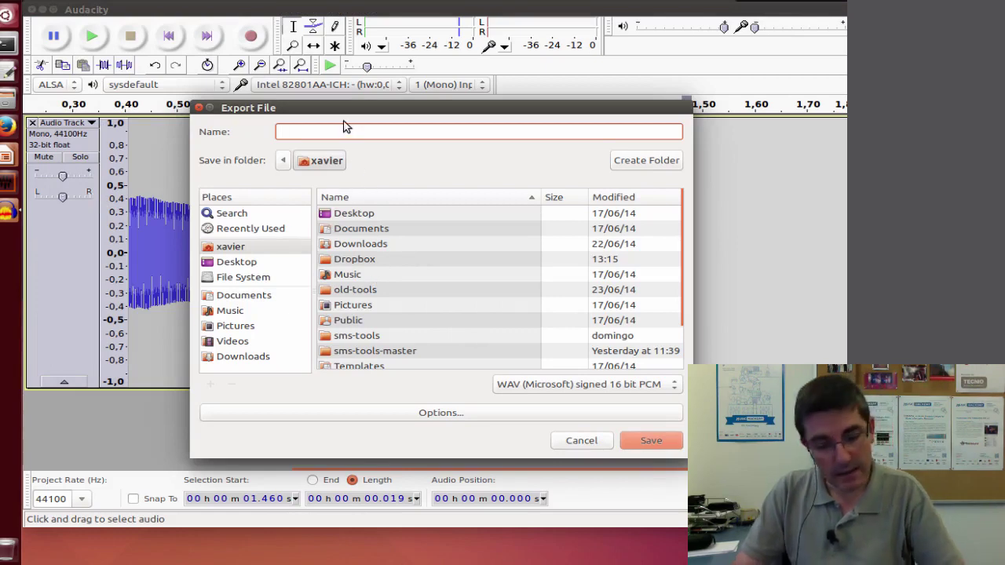
{"action": "type", "text": "tuning"}
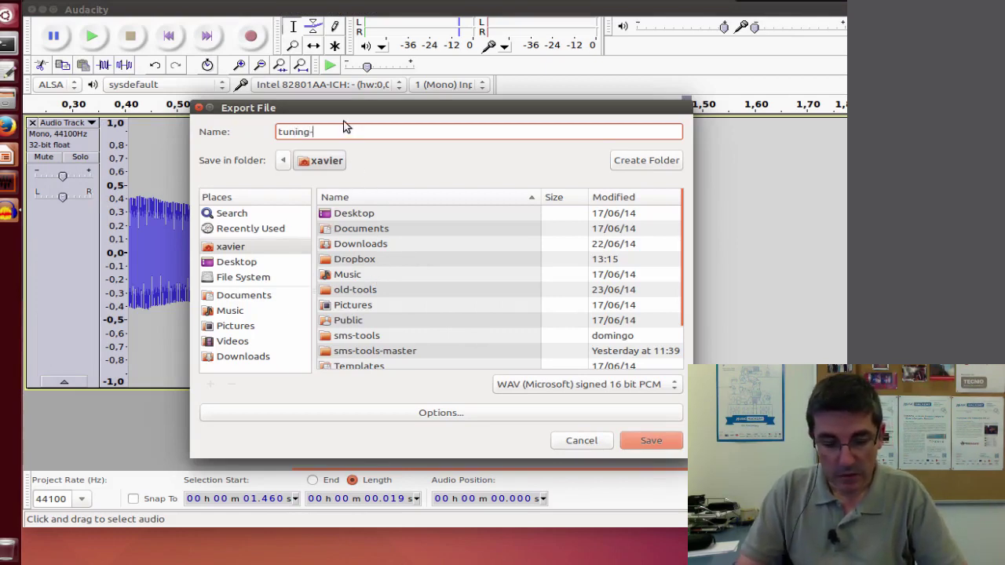
{"action": "type", "text": "-fork"}
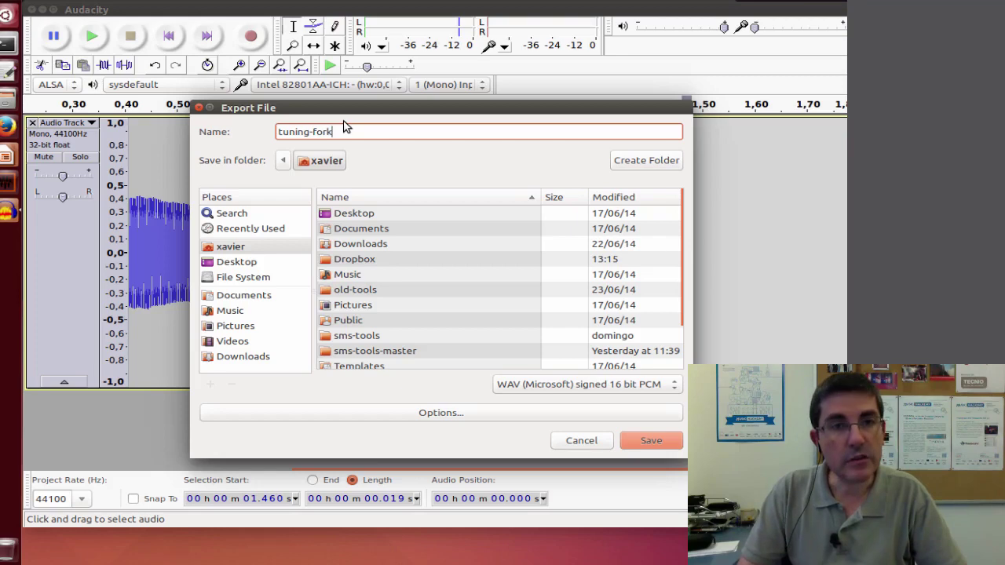
{"action": "key", "text": "Return"}
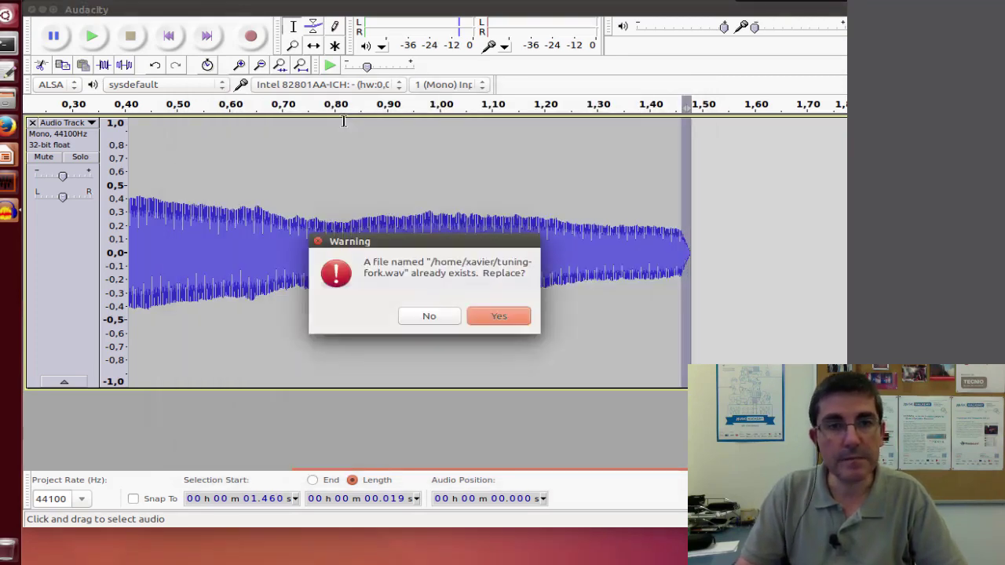
{"action": "left_click", "coordinate": [500, 317]}
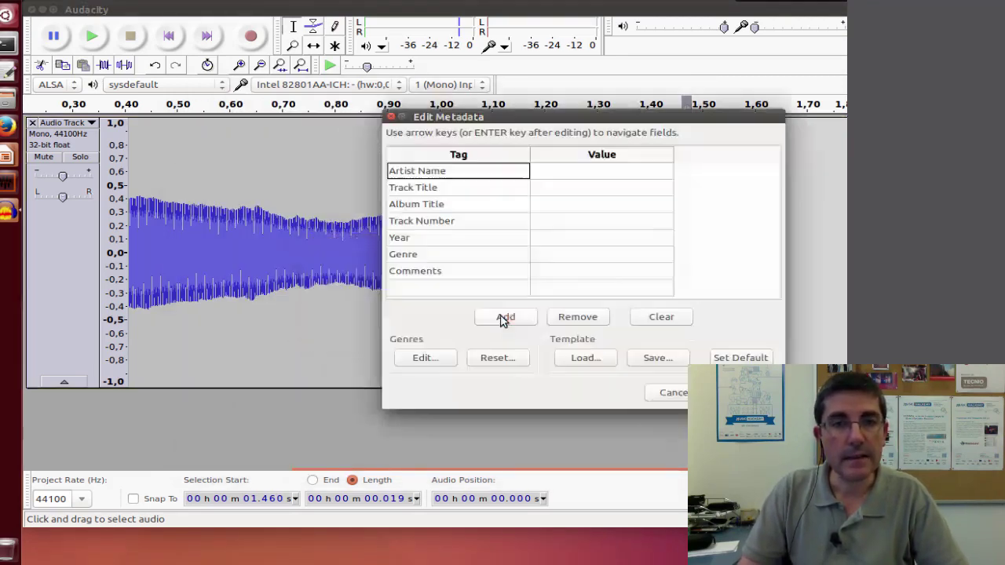
{"action": "key", "text": "Return"}
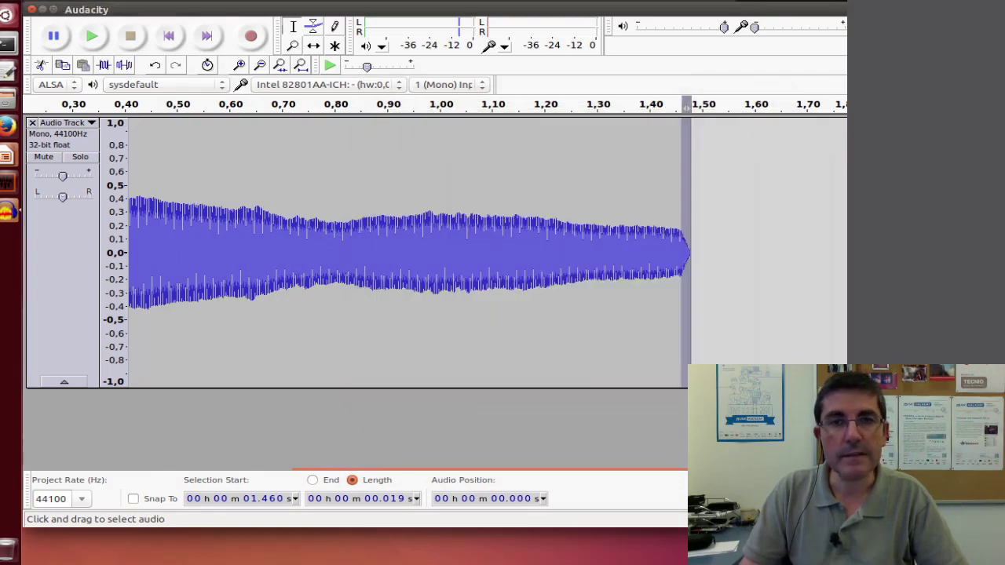
{"action": "left_click", "coordinate": [9, 46]}
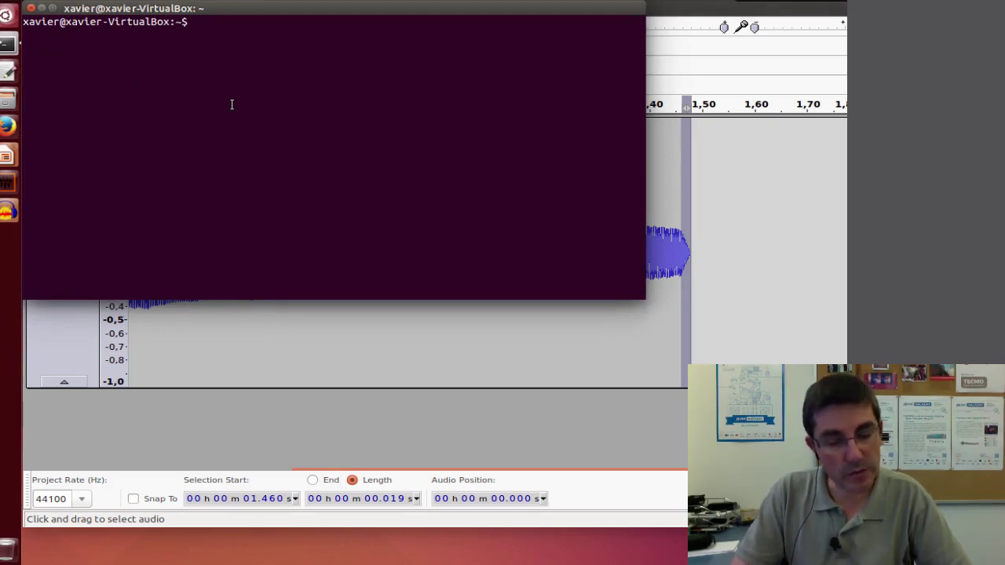
- Change into sms-tools/software/models_interface and run python models_GUI.py
{"action": "type", "text": "cd sm"}
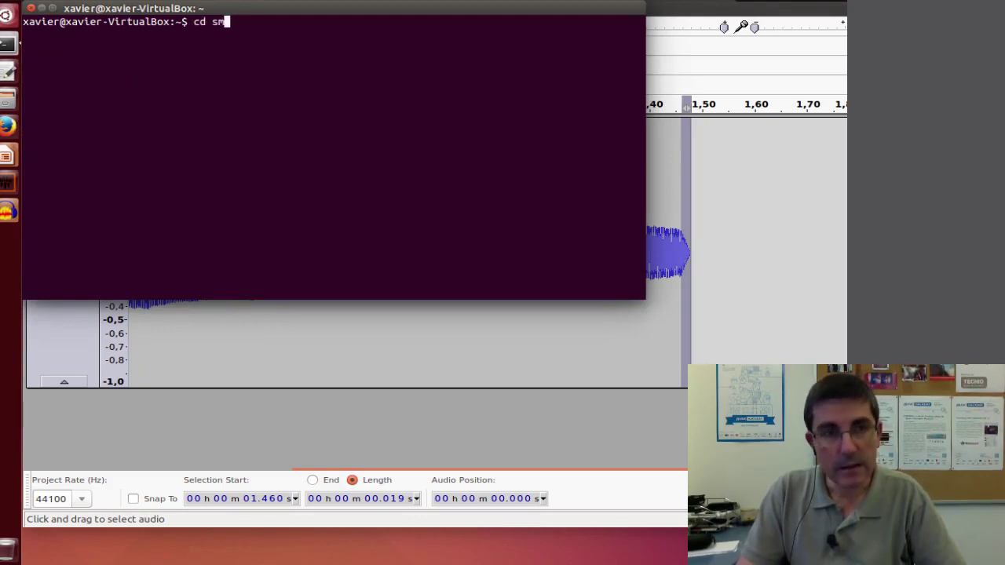
{"action": "type", "text": "sº"}
{"action": "key", "text": "BackSpace"}
{"action": "type", "text": "-tools"}
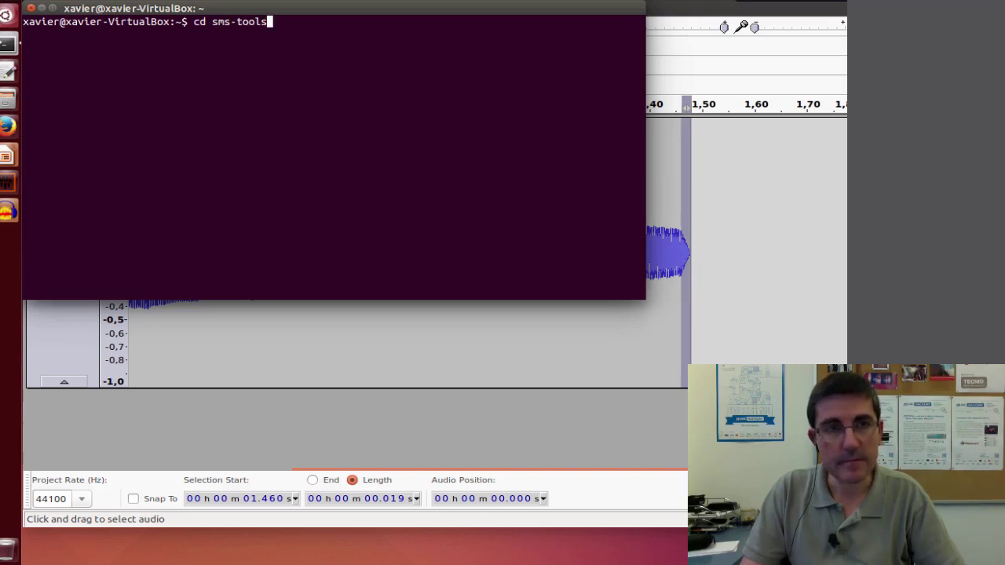
{"action": "type", "text": "/sof"}
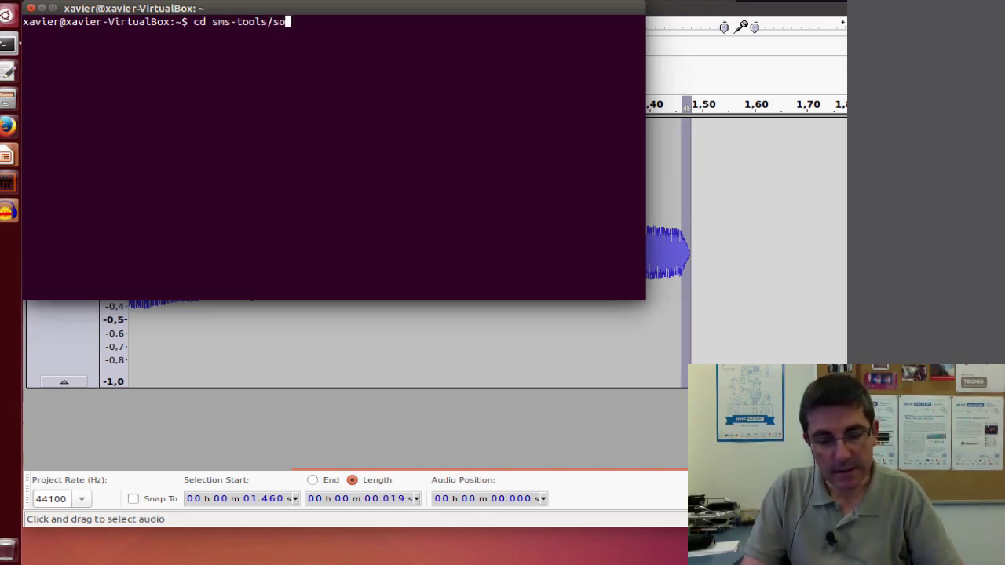
{"action": "key", "text": "Tab"}
{"action": "type", "text": "models"}
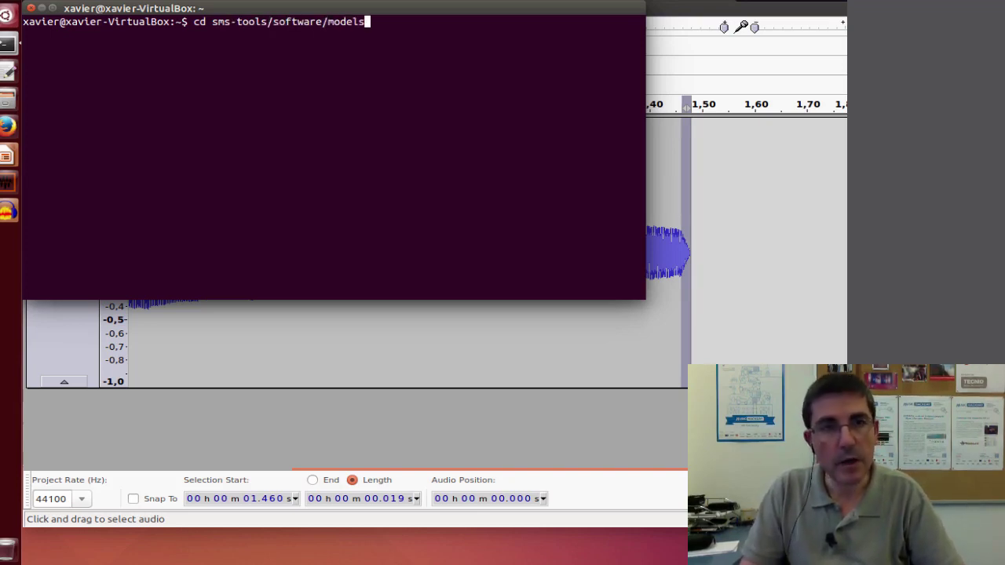
{"action": "type", "text": "_"}
{"action": "key", "text": "Tab"}
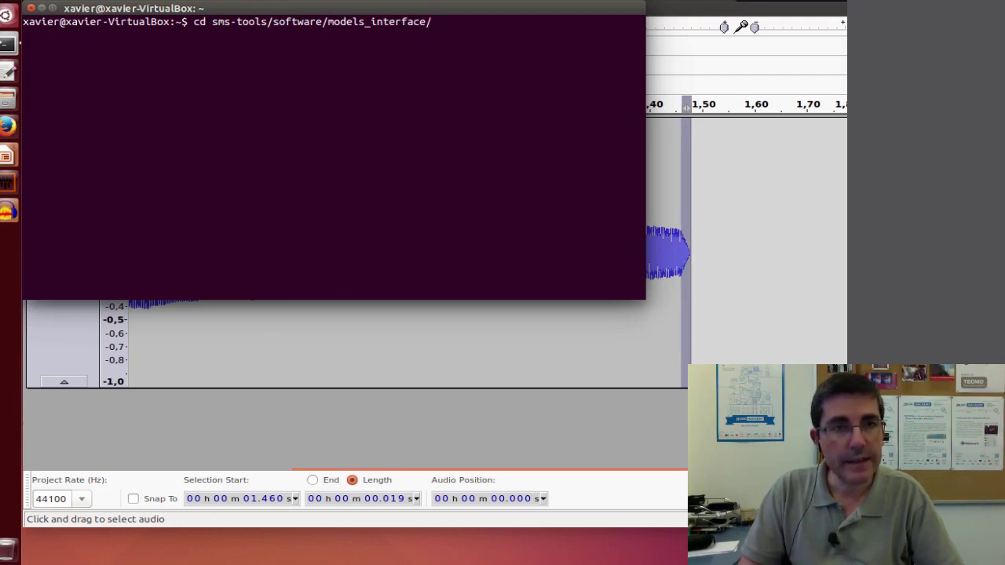
{"action": "key", "text": "Return"}
{"action": "type", "text": "pytho"}
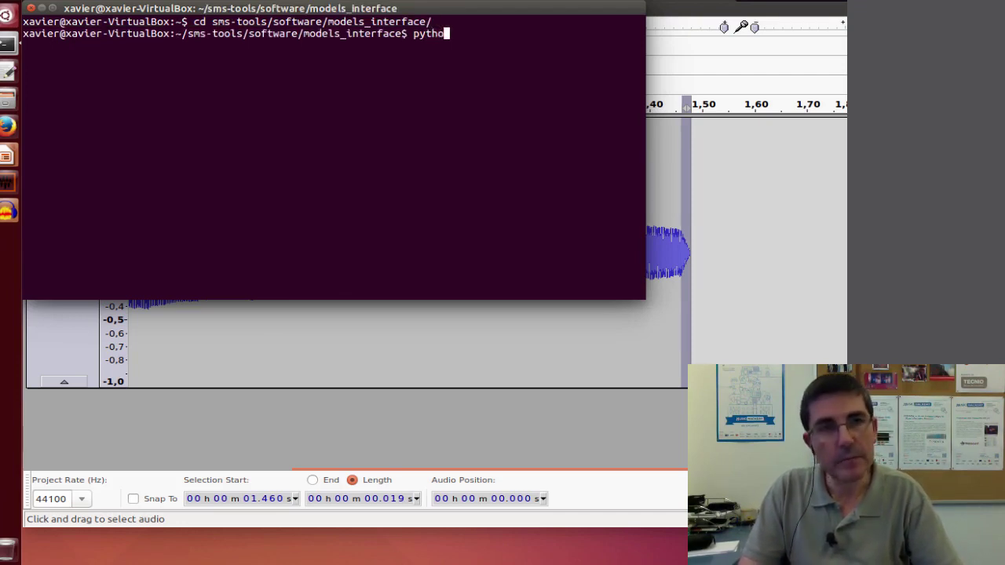
{"action": "type", "text": "n model"}
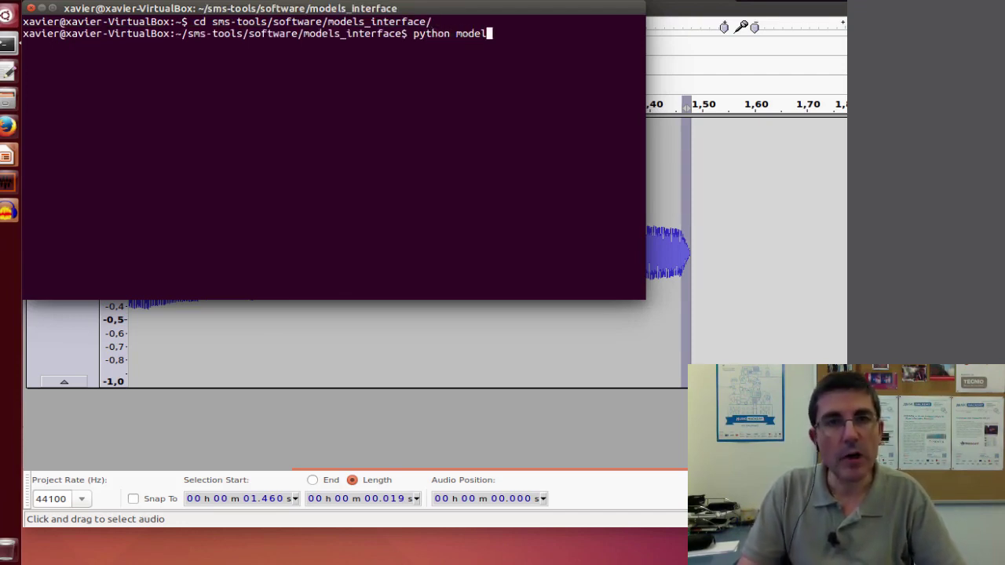
{"action": "type", "text": "s_GUI.py"}
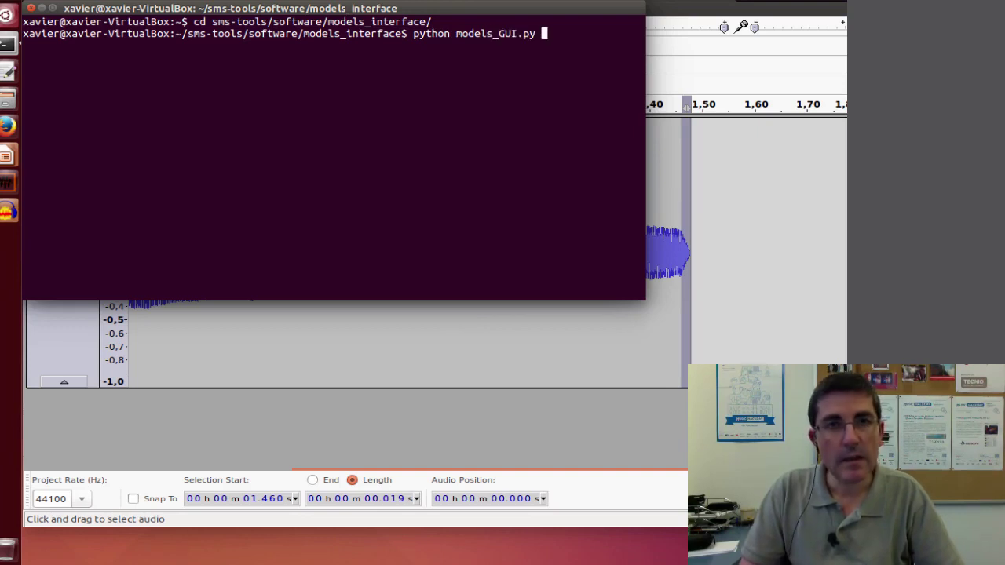
{"action": "key", "text": "Return"}
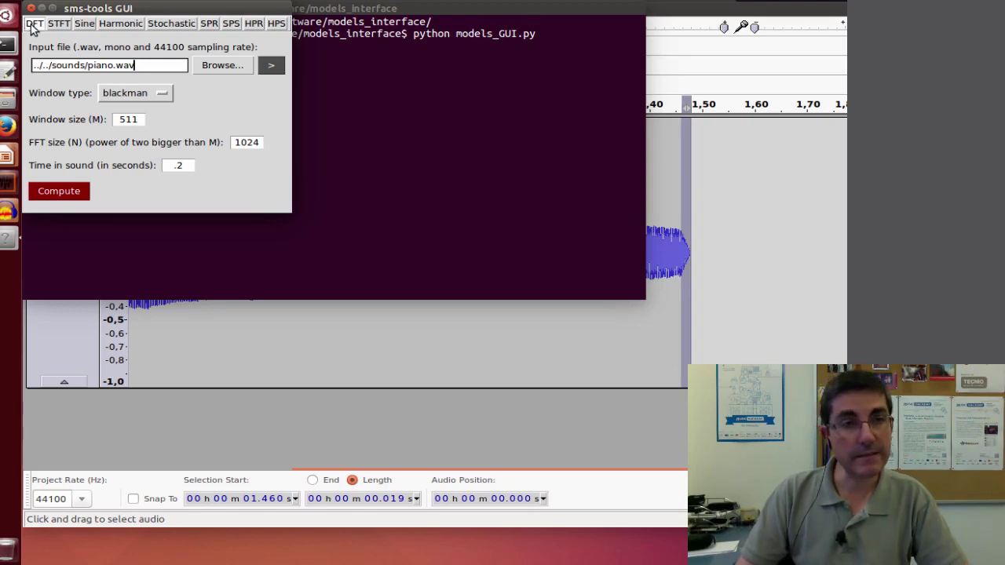
- Load tuning-fork.wav from the home folder as the DFT input and compute it
{"action": "left_click", "coordinate": [222, 66]}
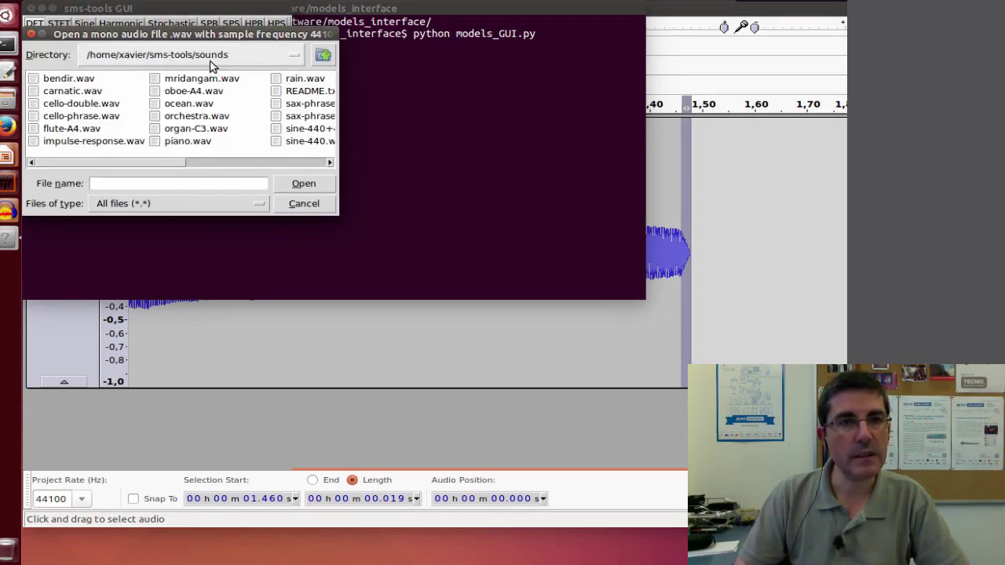
{"action": "left_click", "coordinate": [210, 66]}
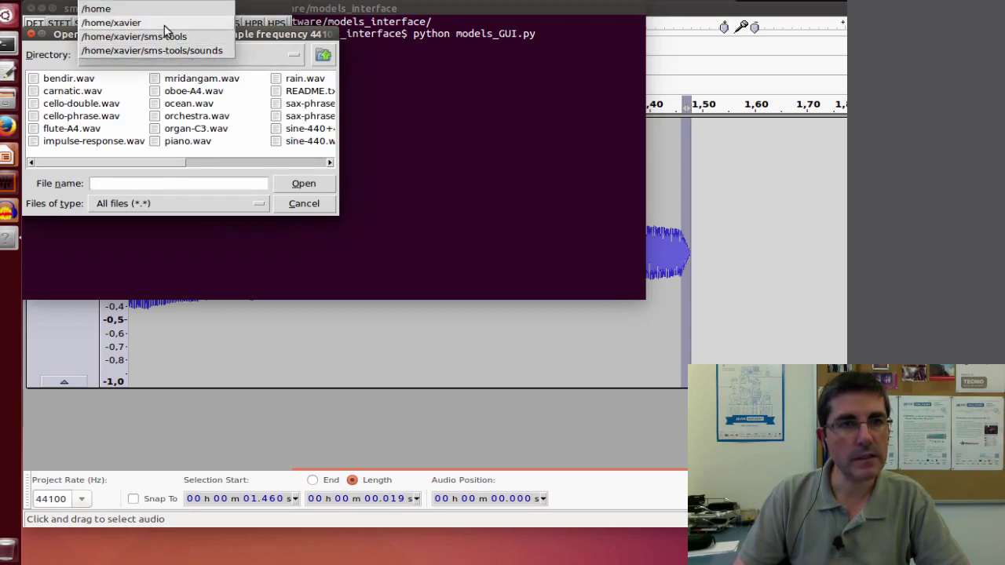
{"action": "left_click", "coordinate": [166, 24]}
{"action": "left_click_drag", "start_coordinate": [171, 162], "coordinate": [291, 166]}
{"action": "left_click", "coordinate": [283, 141]}
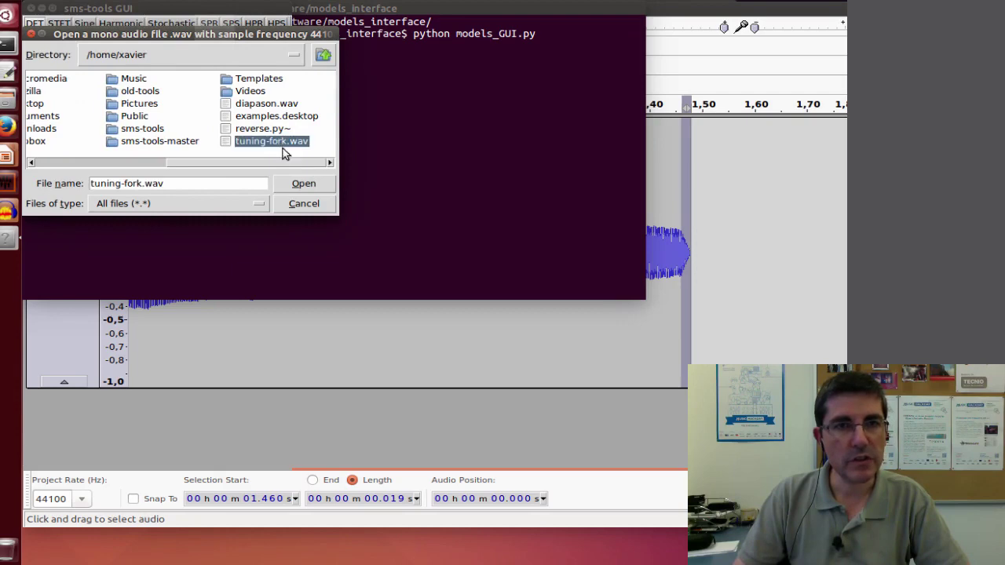
{"action": "left_click", "coordinate": [304, 185]}
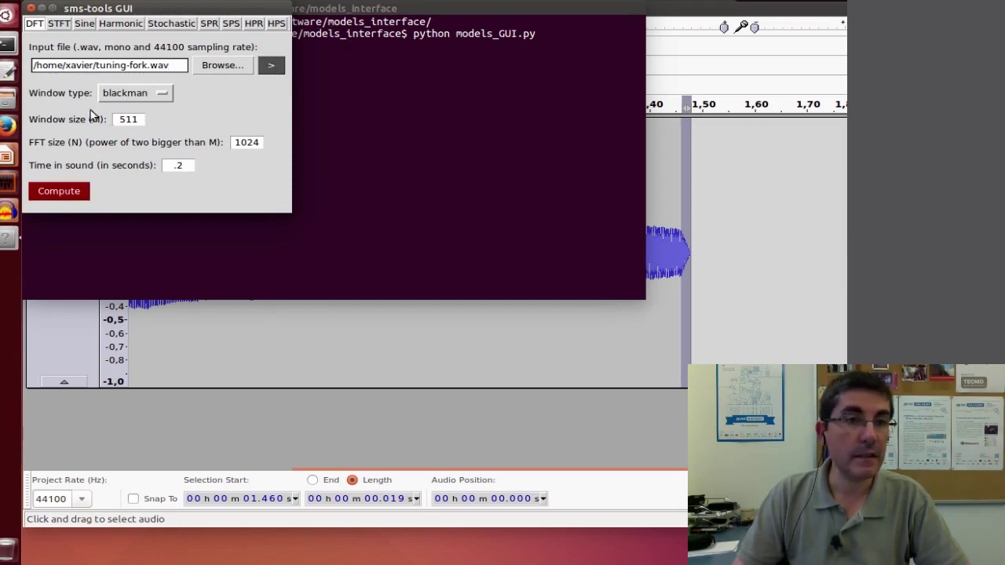
{"action": "left_click", "coordinate": [68, 195]}
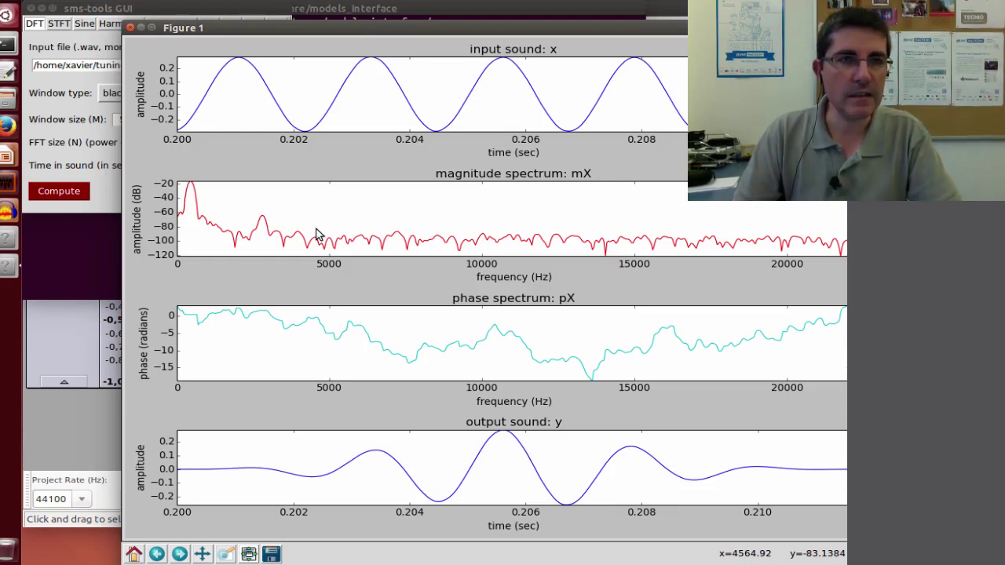
- Return to the sms-tools GUI and browse for a different input sound
{"action": "left_click", "coordinate": [182, 14]}
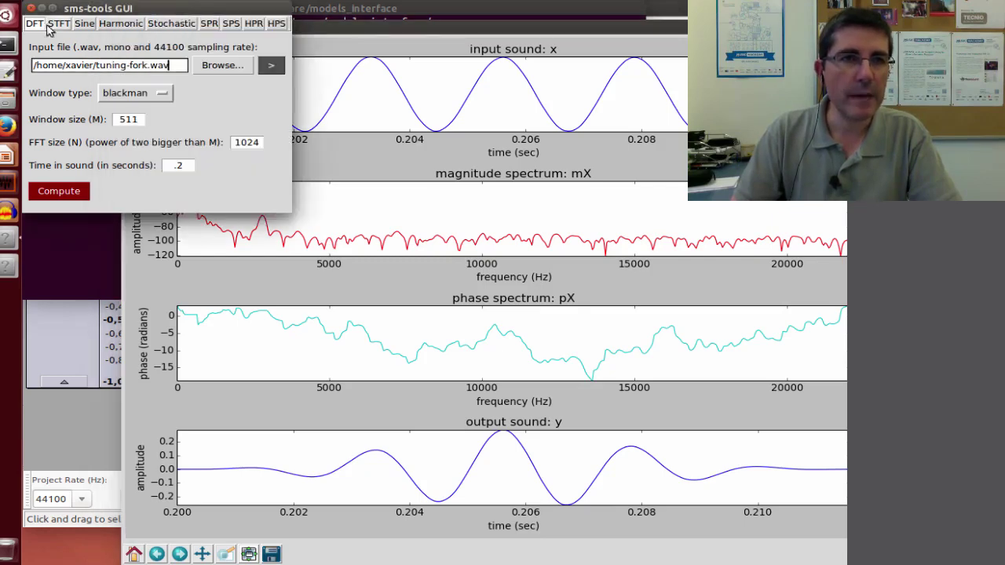
{"action": "left_click", "coordinate": [236, 69]}
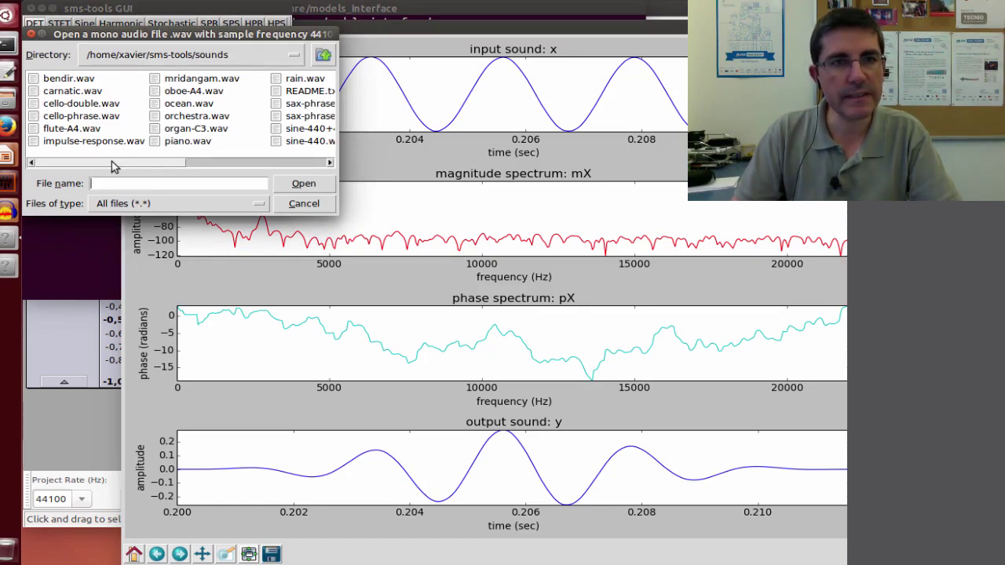
- Load sine-440.wav from the sounds folder as input and compute its DFT
{"action": "left_click_drag", "start_coordinate": [112, 165], "coordinate": [153, 163]}
{"action": "left_click", "coordinate": [227, 143]}
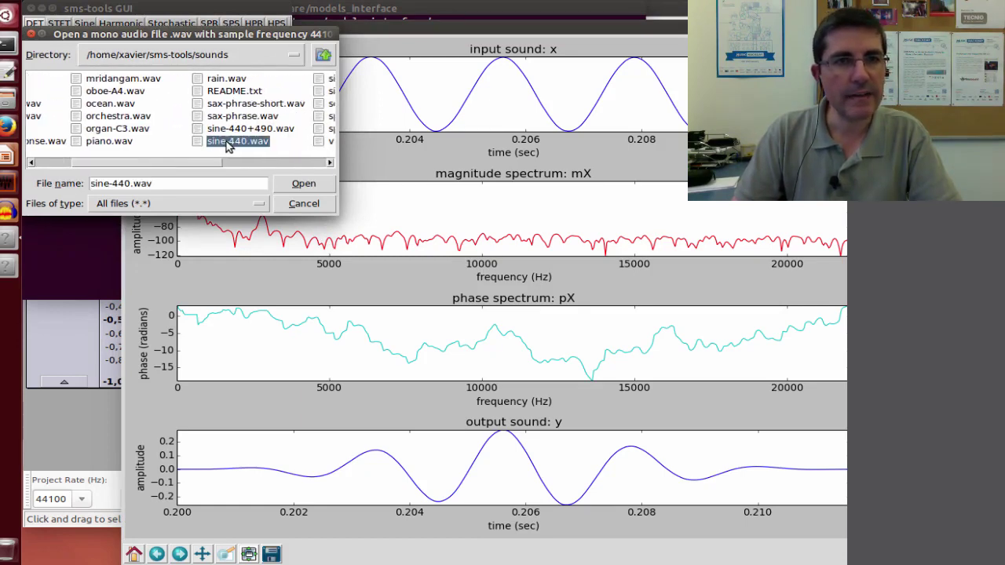
{"action": "left_click", "coordinate": [302, 185]}
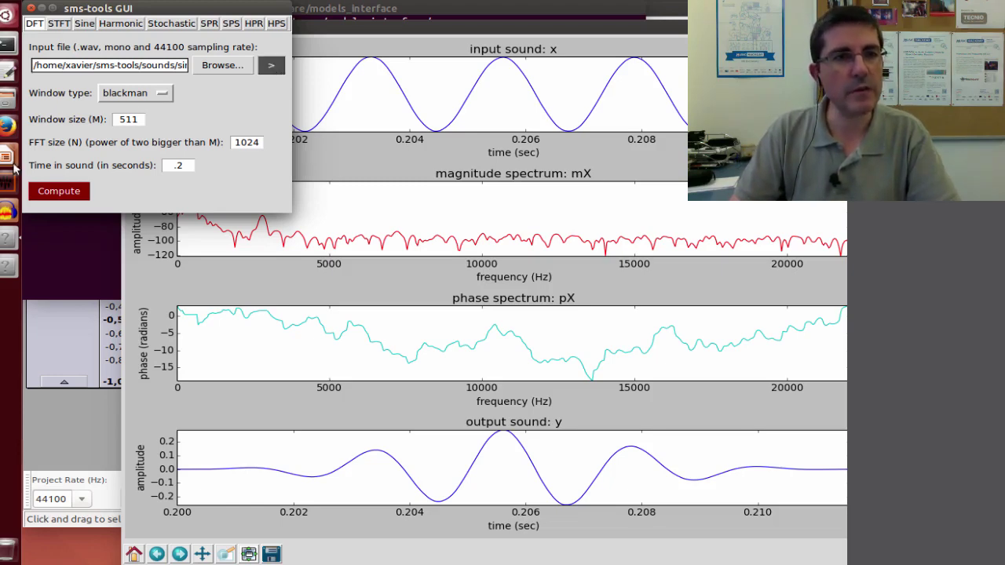
{"action": "left_click", "coordinate": [61, 193]}
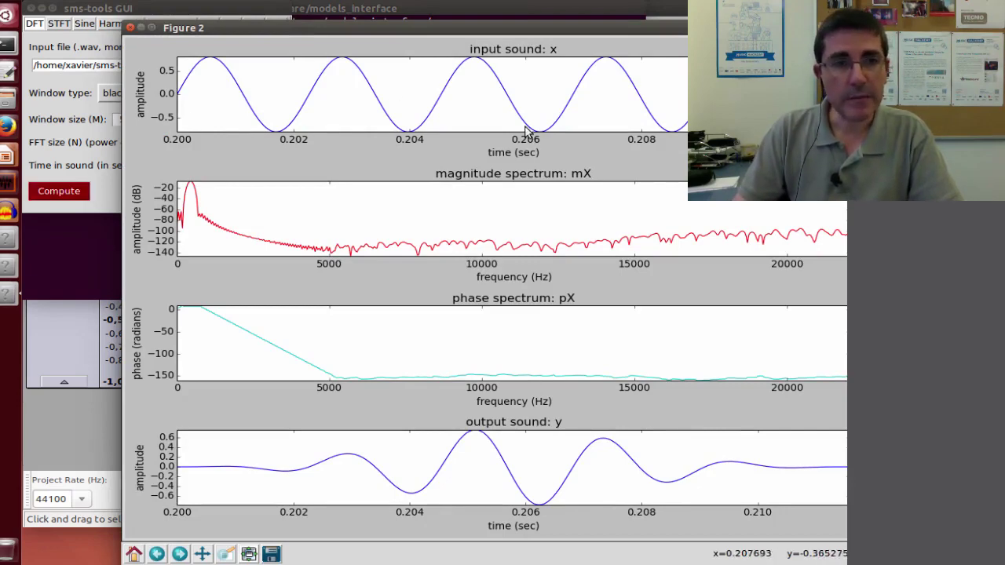
- Arrange Figure 1 and Figure 2 so the tuning-fork and 440 Hz sine spectra sit side by side
{"action": "left_click_drag", "start_coordinate": [385, 27], "coordinate": [727, 54]}
{"action": "left_click_drag", "start_coordinate": [326, 284], "coordinate": [269, 300]}
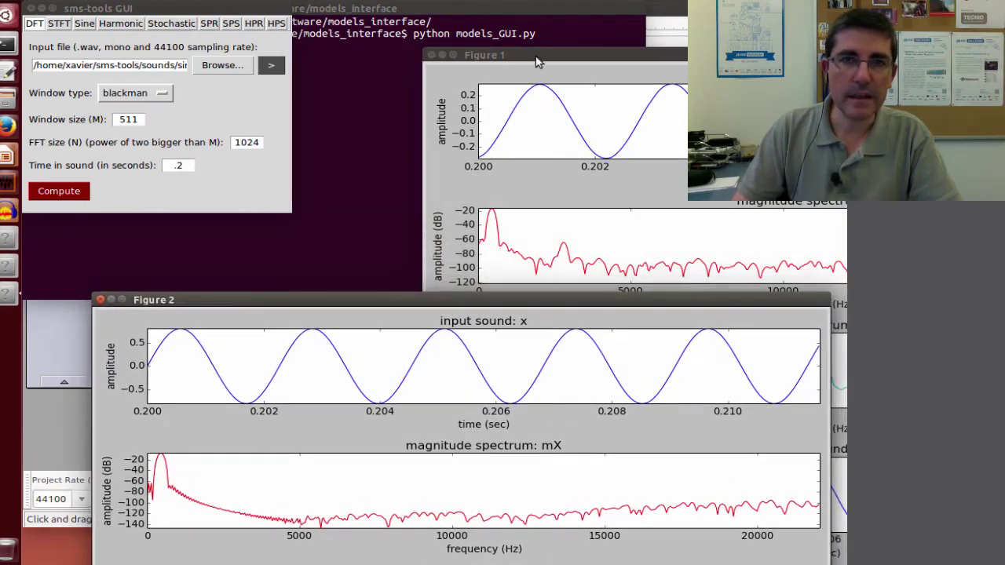
{"action": "left_click_drag", "start_coordinate": [537, 61], "coordinate": [547, 34]}
{"action": "left_click", "coordinate": [322, 301]}
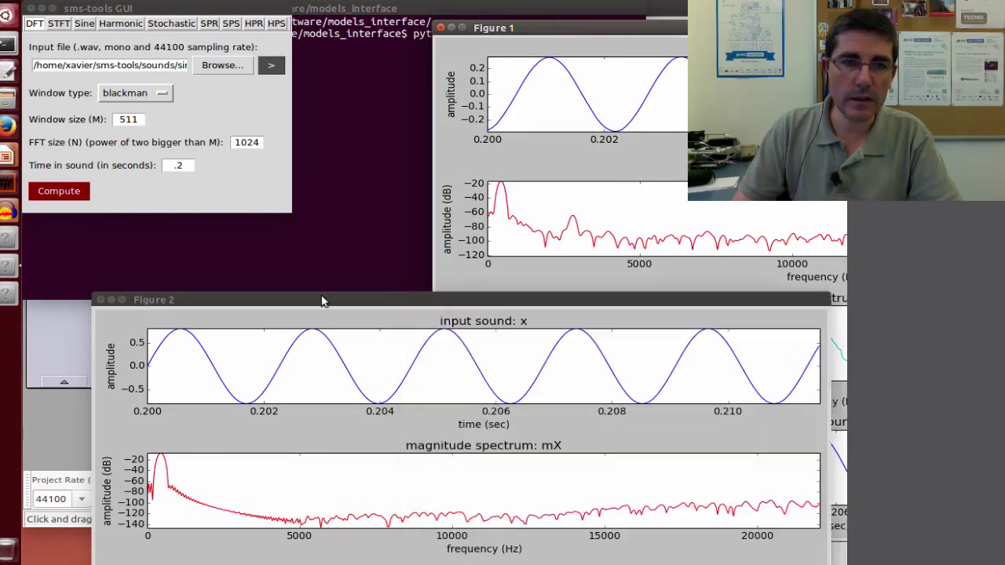
{"action": "left_click_drag", "start_coordinate": [322, 301], "coordinate": [218, 267]}
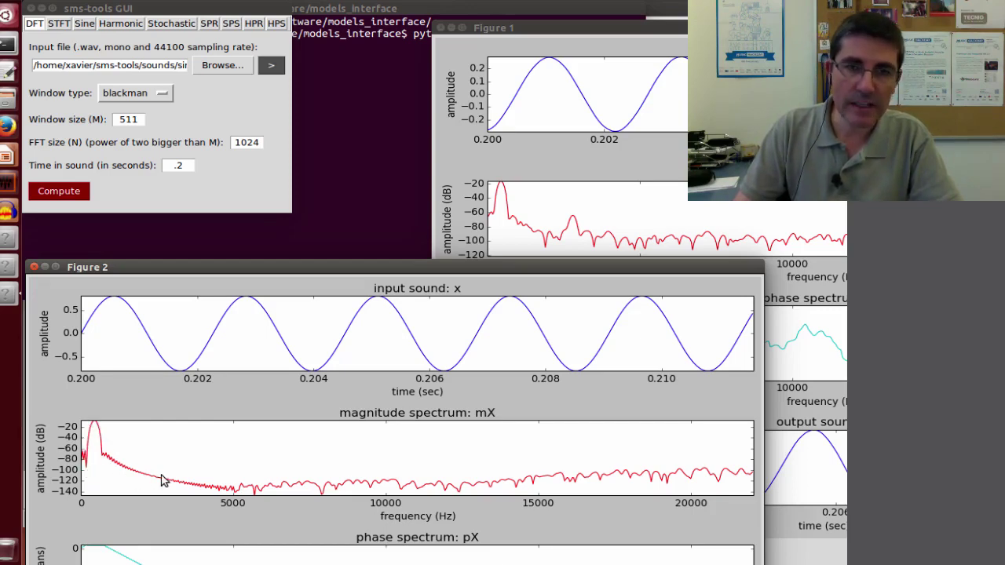
{"action": "left_click", "coordinate": [579, 34]}
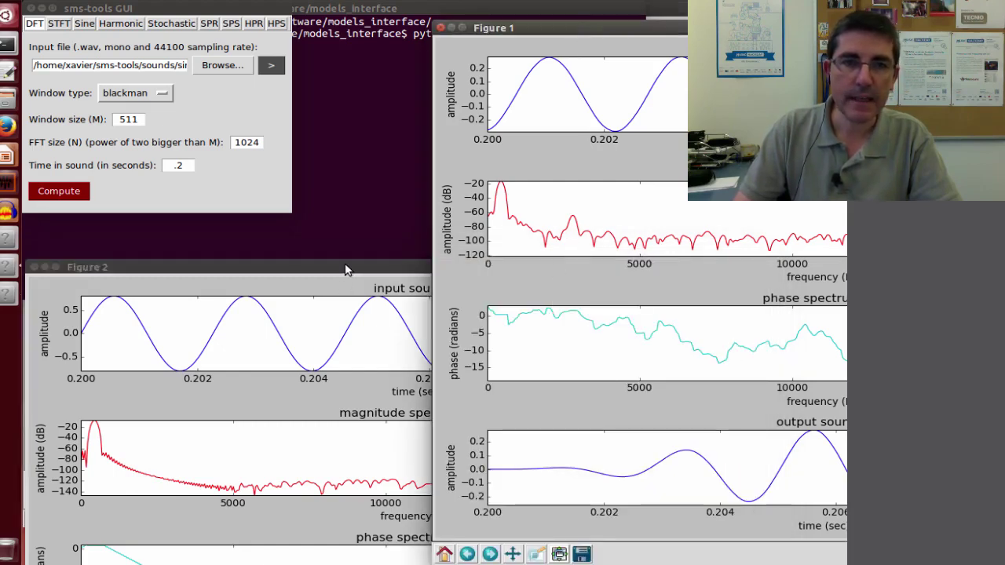
{"action": "left_click_drag", "start_coordinate": [344, 265], "coordinate": [346, 244]}
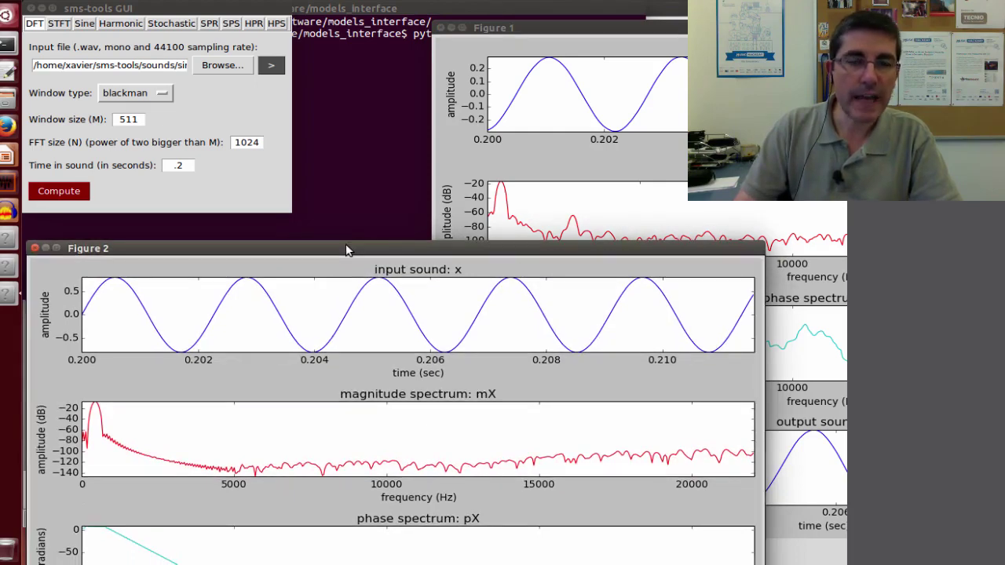
- Change the window size (M) from 511 to 1001 and recompute the sine's DFT
{"action": "left_click", "coordinate": [113, 119]}
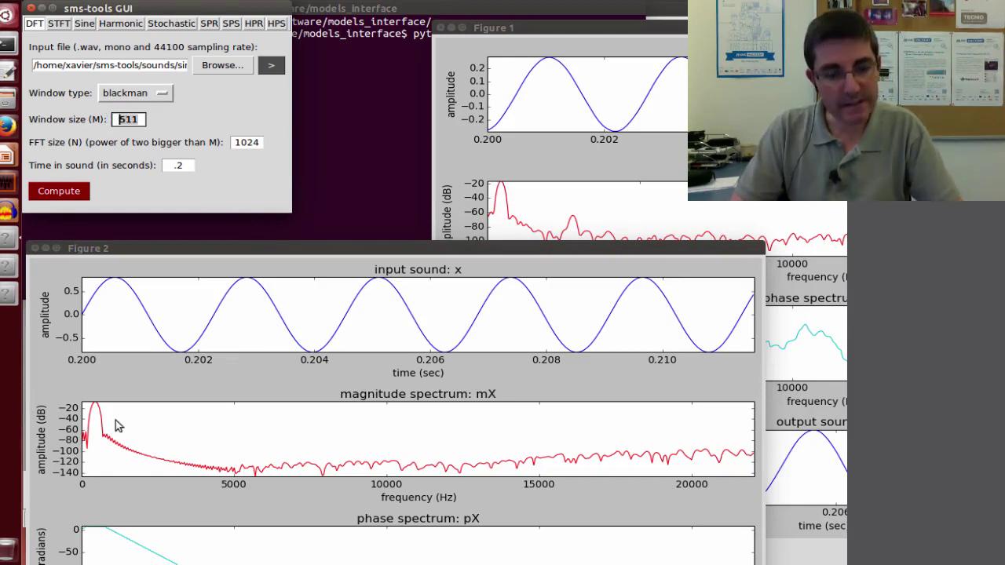
{"action": "key", "text": "Delete"}
{"action": "key", "text": "Delete"}
{"action": "key", "text": "Delete"}
{"action": "type", "text": "1001"}
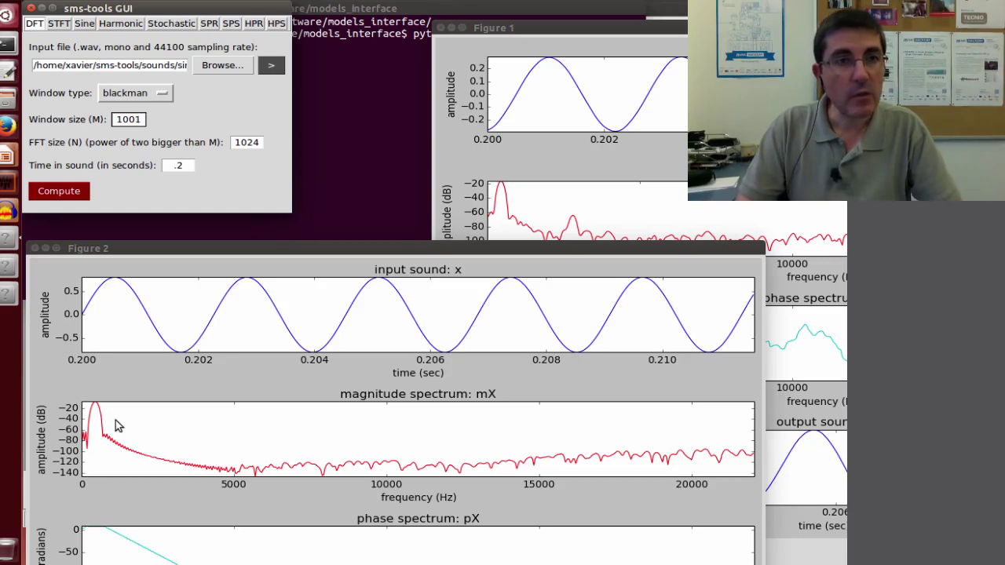
{"action": "left_click", "coordinate": [60, 192]}
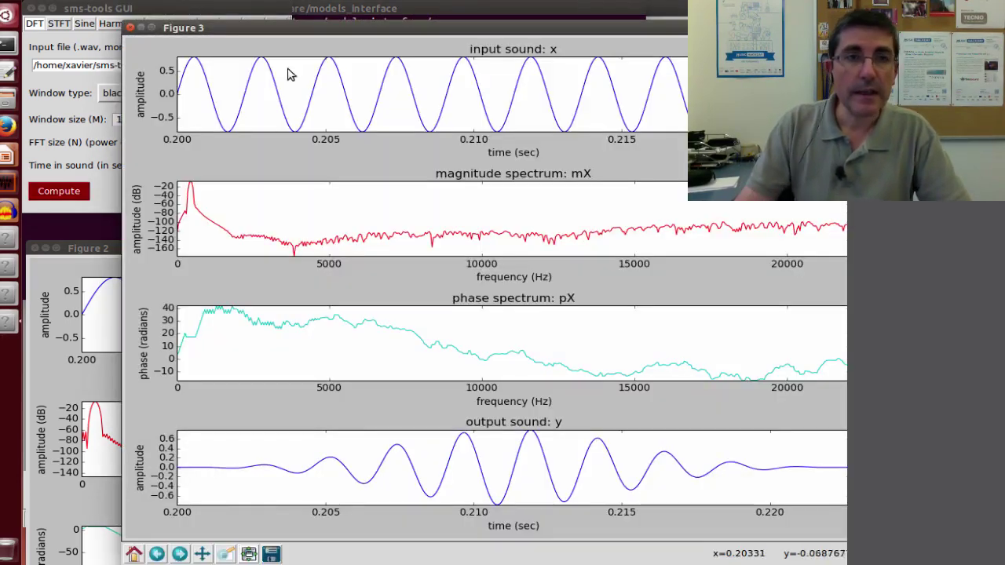
- Compare the new Figure 3 with Figure 2, leaving Figure 3 in front
{"action": "mouse_move", "coordinate": [287, 24]}
{"action": "left_mouse_down"}
{"action": "mouse_move", "coordinate": [345, 22]}
{"action": "mouse_move", "coordinate": [287, 22]}
{"action": "left_mouse_up"}
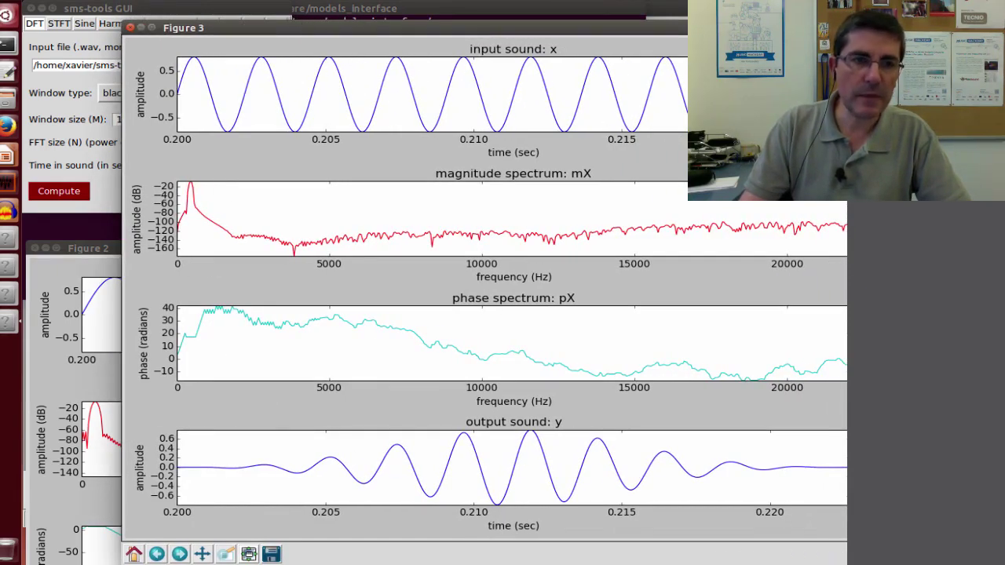
{"action": "left_click_drag", "start_coordinate": [86, 248], "coordinate": [91, 262]}
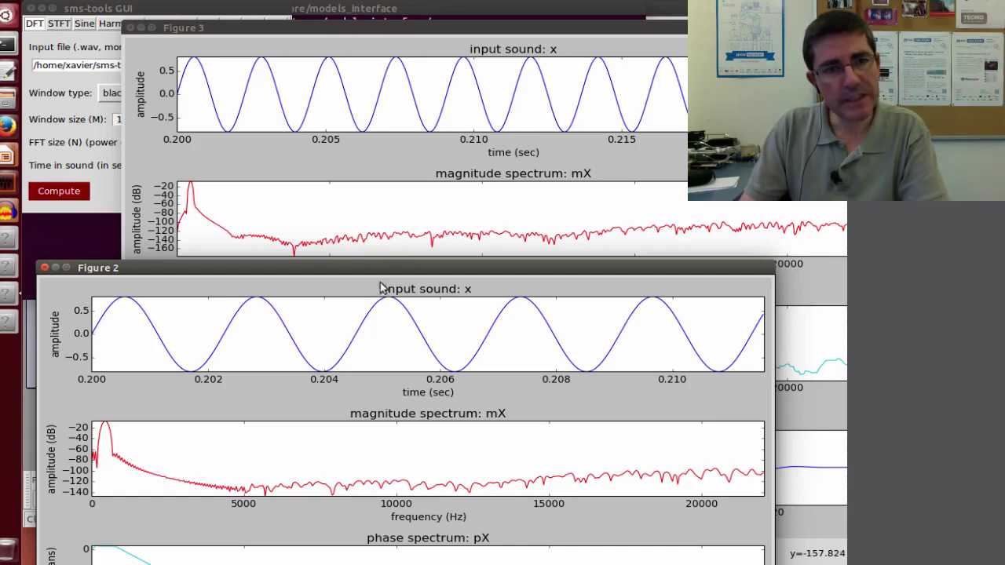
{"action": "left_click", "coordinate": [292, 28]}
- Change Time in sound from .2 to .5 and recompute the sine's DFT
{"action": "left_click", "coordinate": [109, 13]}
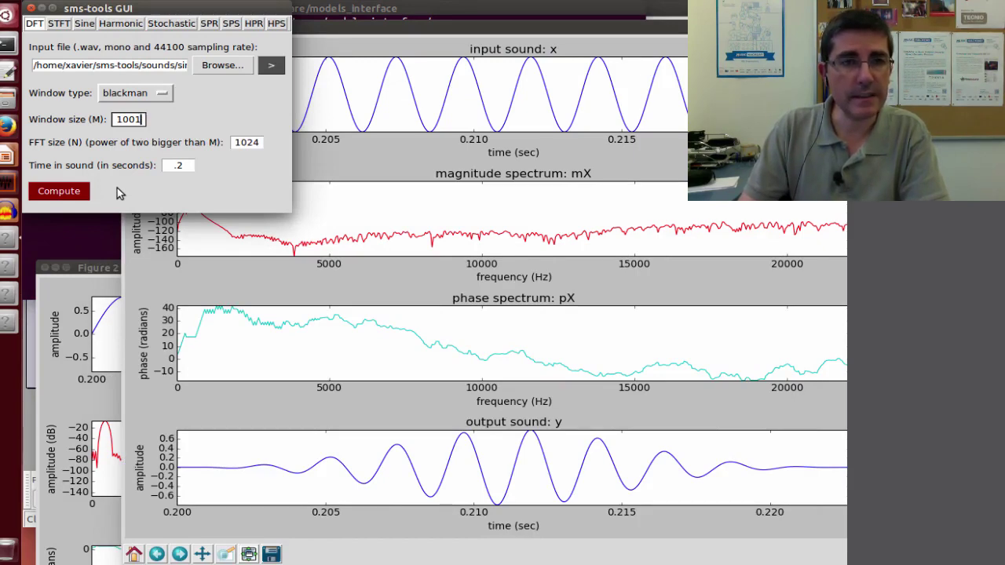
{"action": "left_click", "coordinate": [187, 165]}
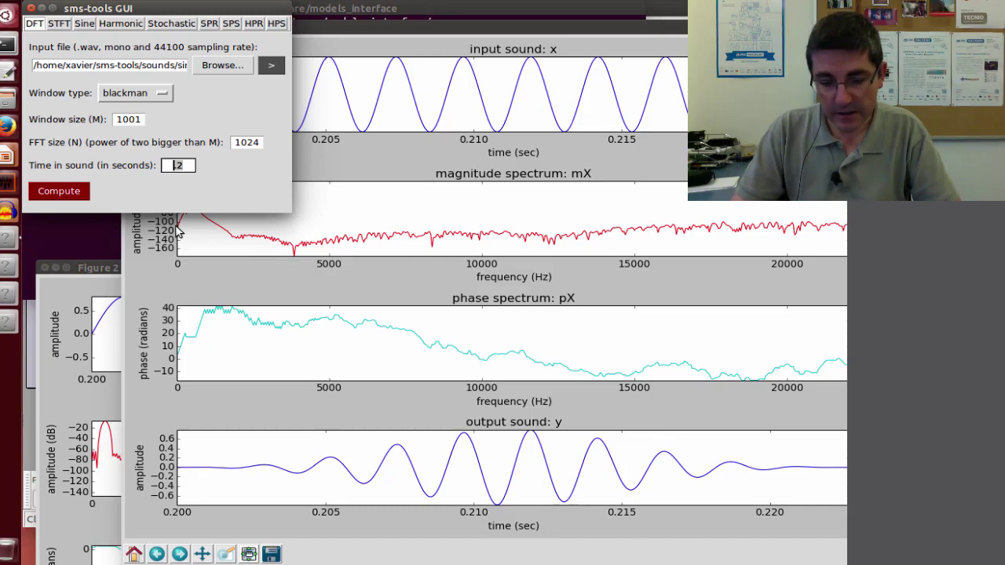
{"action": "key", "text": "Delete"}
{"action": "key", "text": "Delete"}
{"action": "type", "text": ".5"}
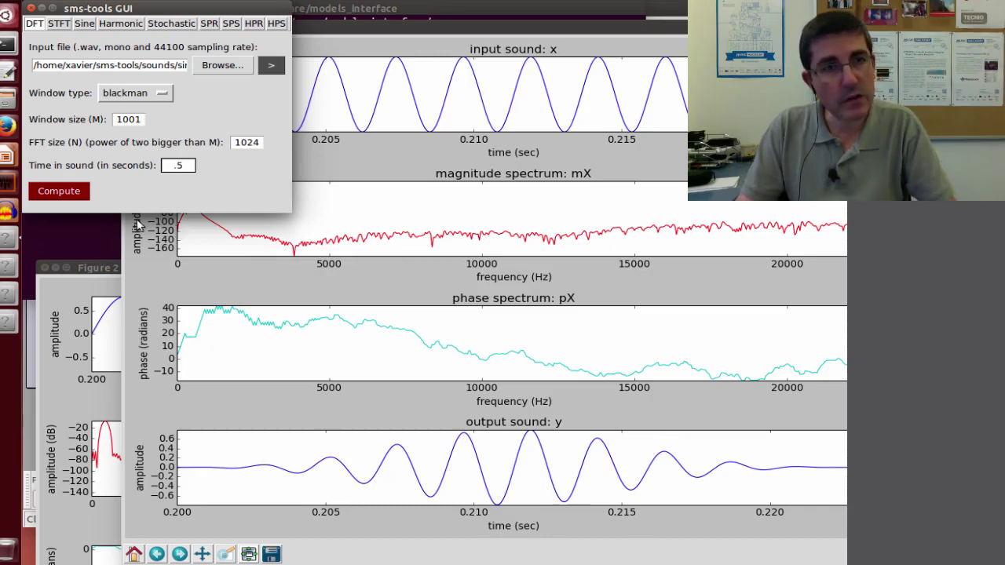
{"action": "left_click", "coordinate": [59, 191]}
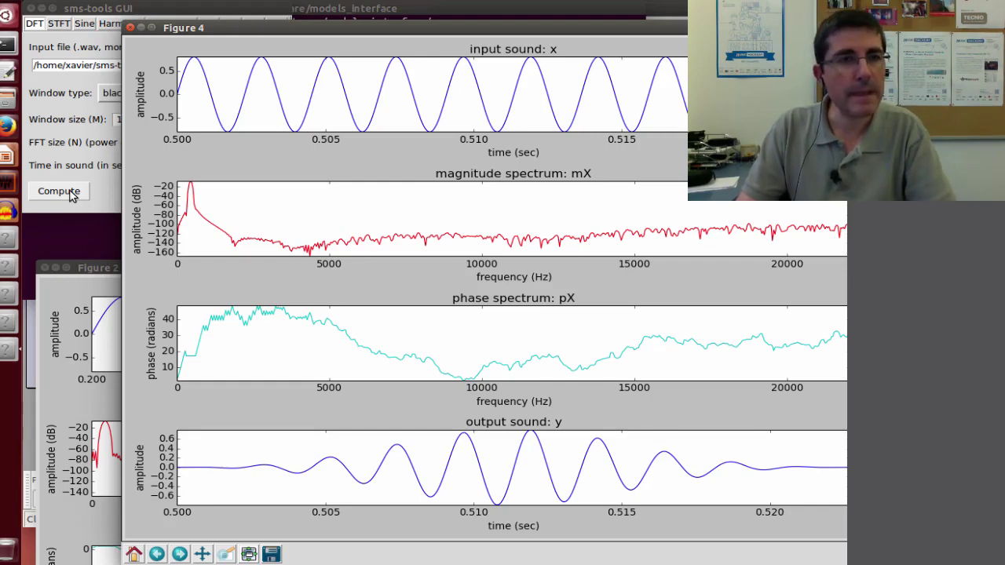
- Bring the '2D1: Analyzing a sound' deck forward in Impress and open the Slide Show menu
{"action": "left_click", "coordinate": [7, 157]}
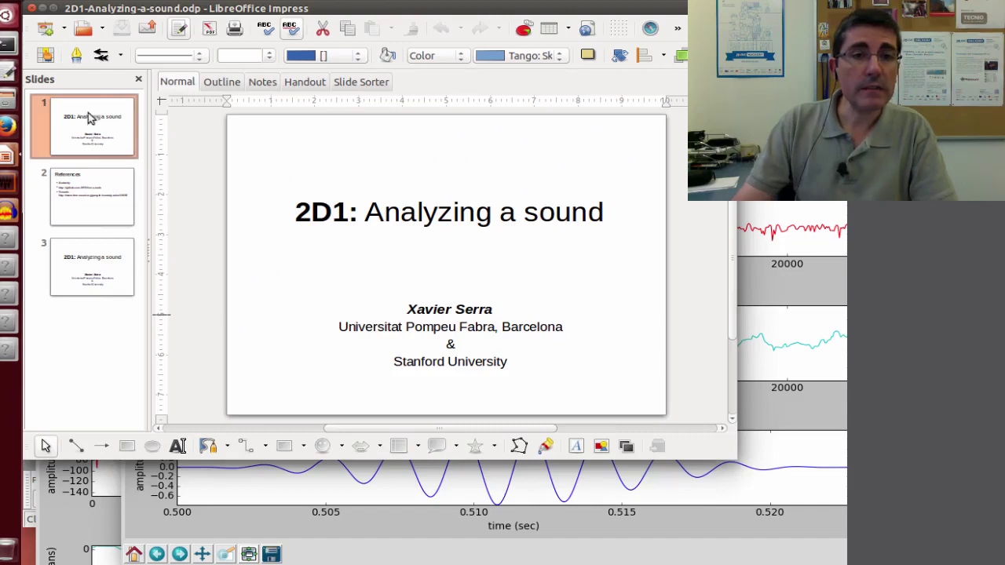
{"action": "left_click", "coordinate": [262, 8]}
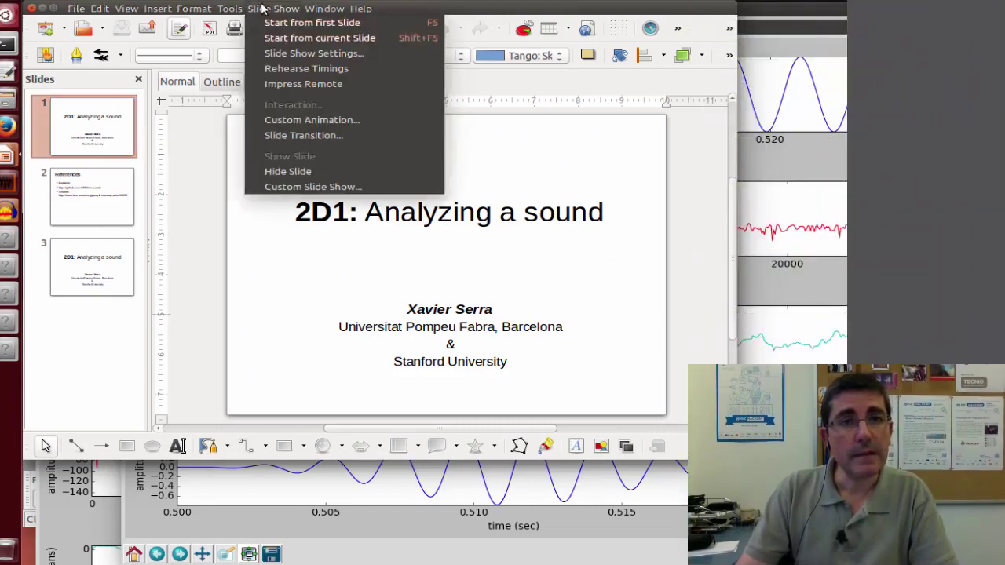